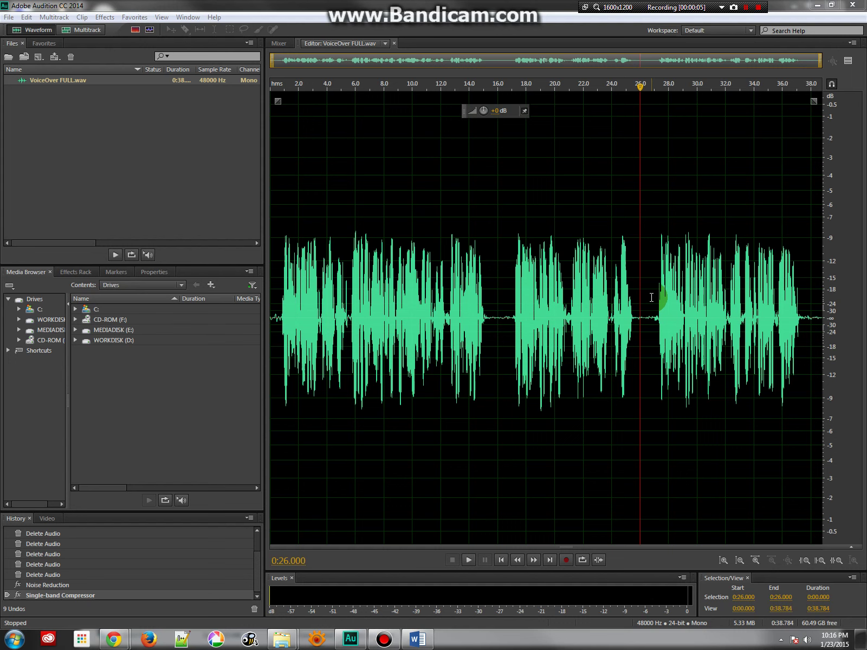
- Import the three VoiceOver WAVs, both songs, News Sound Effects.mp3 and the Morse code effect
click(158, 212)
right_click(40, 144)
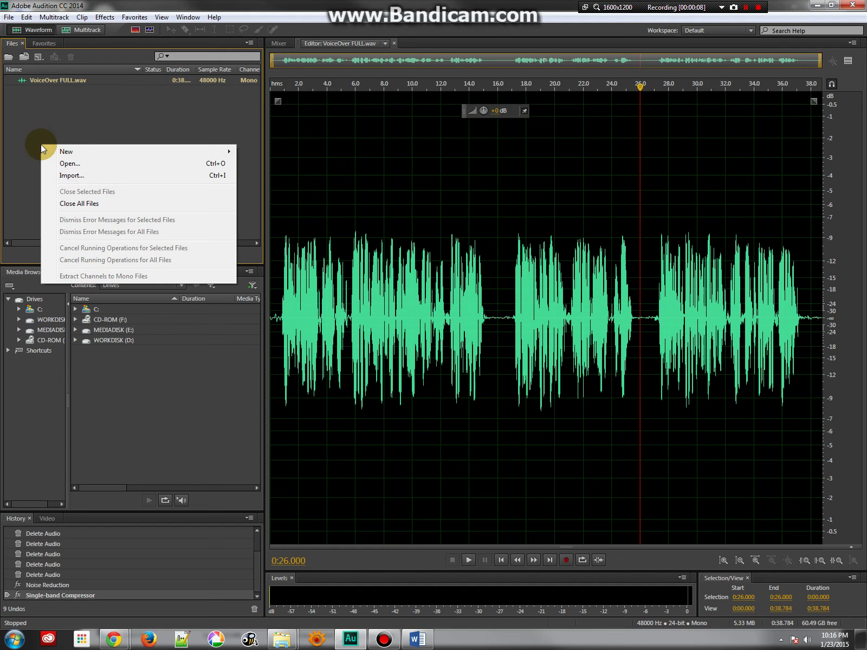
click(64, 176)
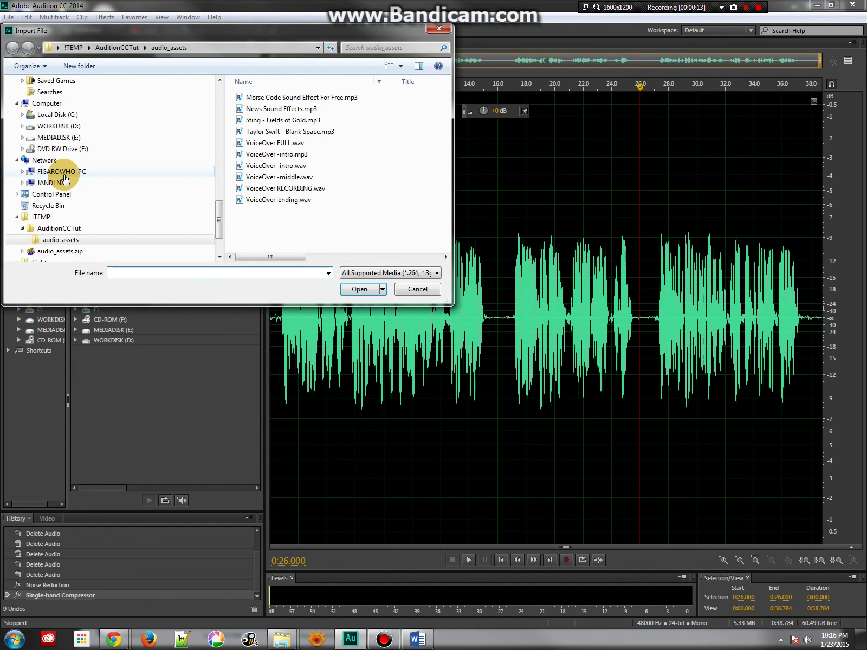
drag(122, 34, 410, 109)
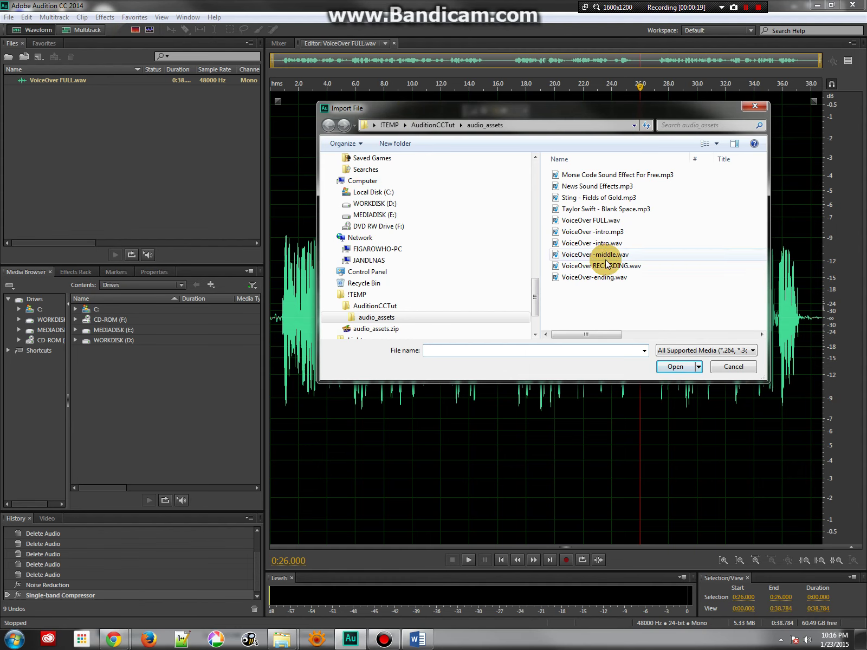
click(615, 278)
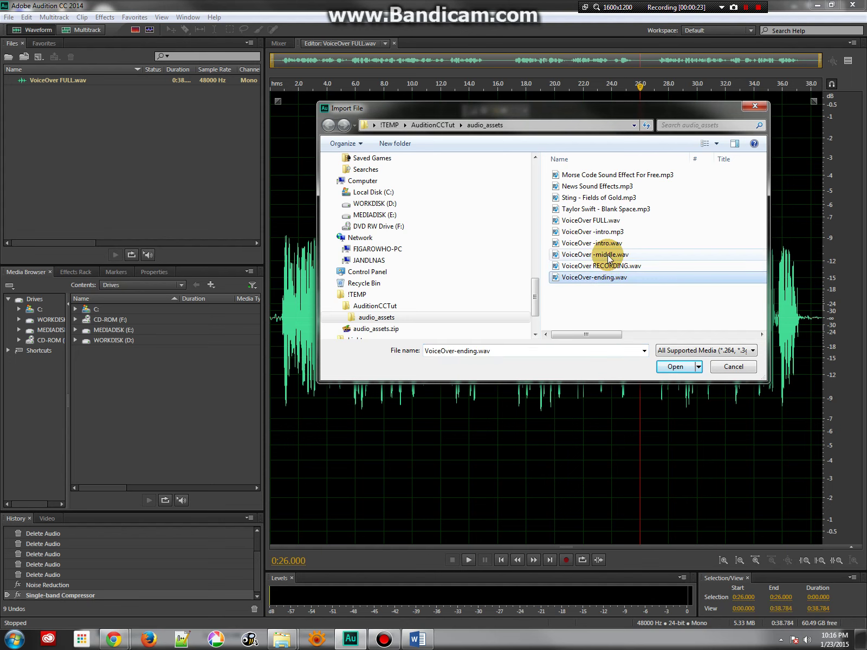
ctrl+click(603, 254)
ctrl+click(606, 245)
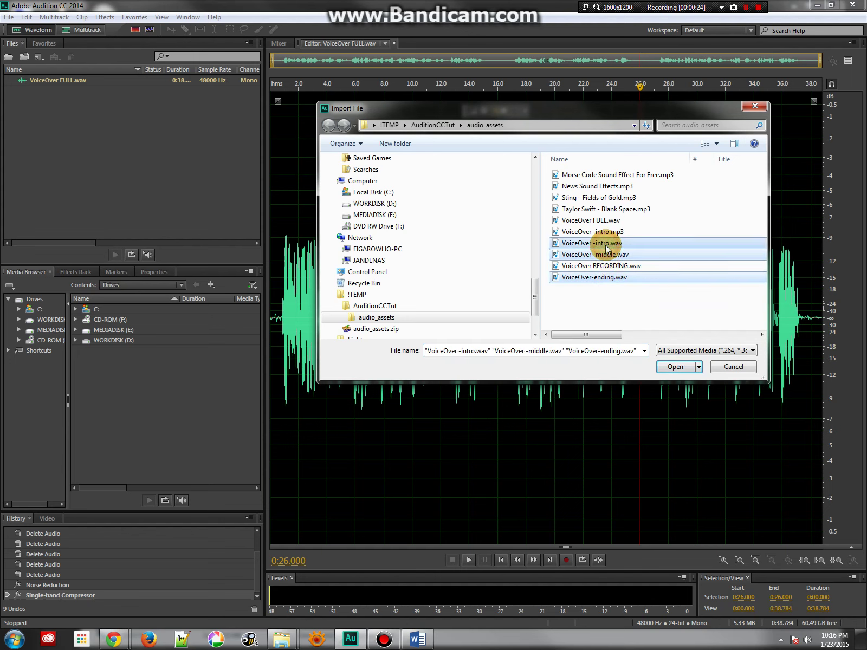
ctrl+click(605, 207)
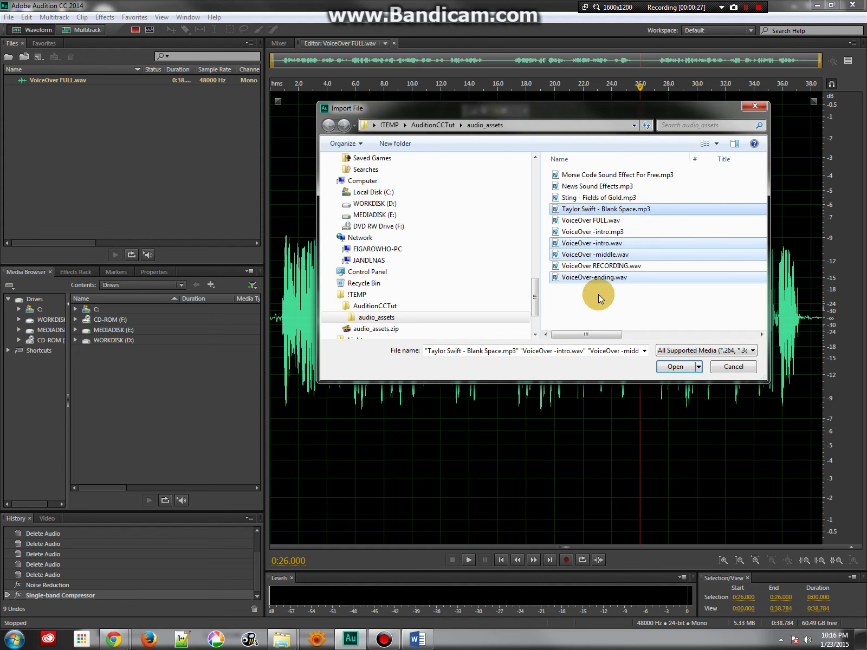
ctrl+click(615, 200)
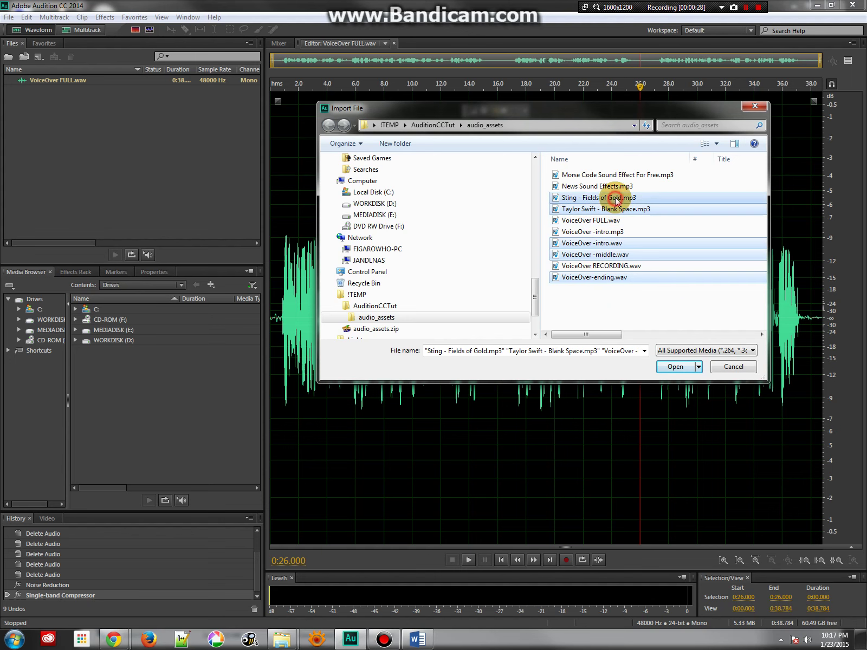
ctrl+click(588, 186)
ctrl+click(582, 174)
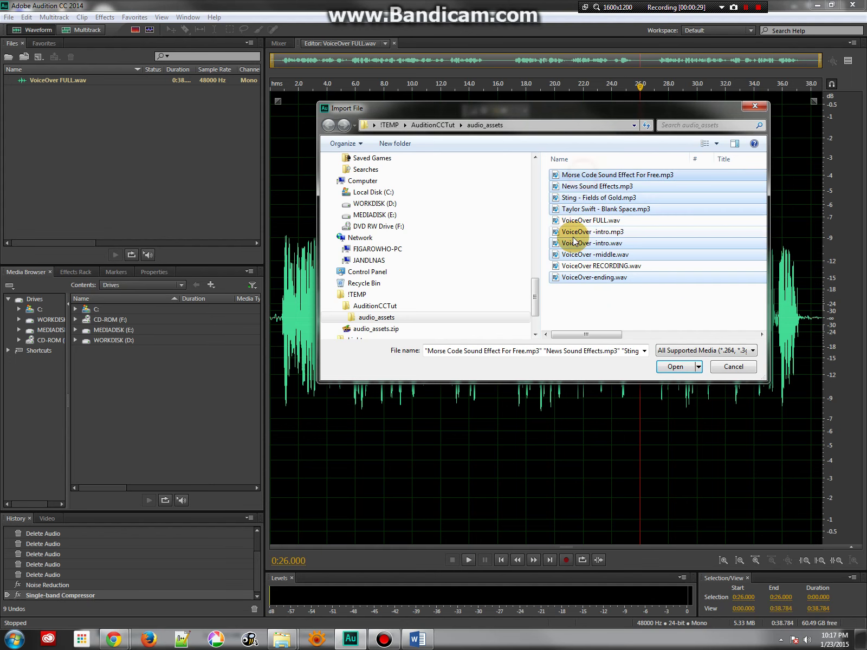
click(672, 366)
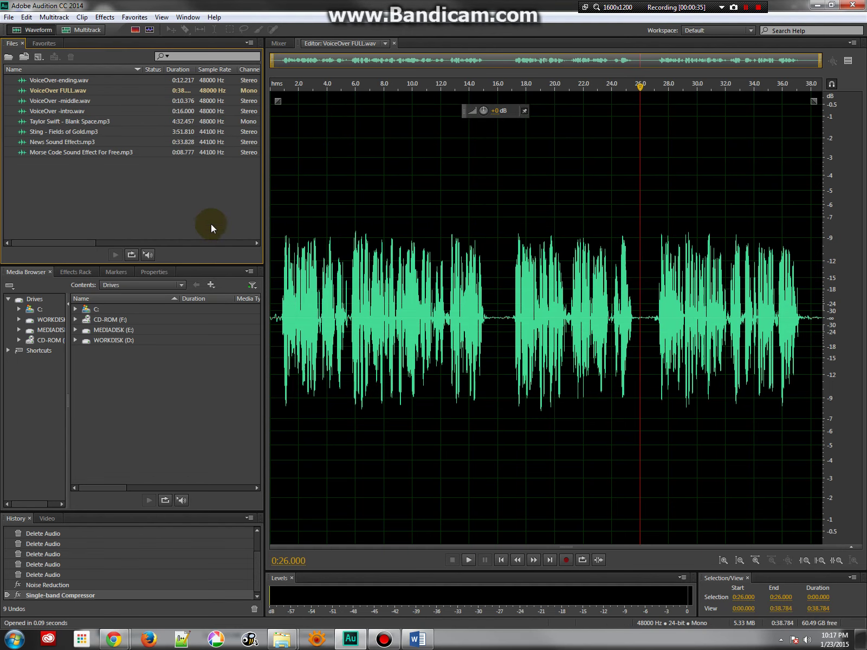
- Open Morse Code Sound Effect For Free.mp3 in the waveform editor and preview it from about 1 second
click(66, 121)
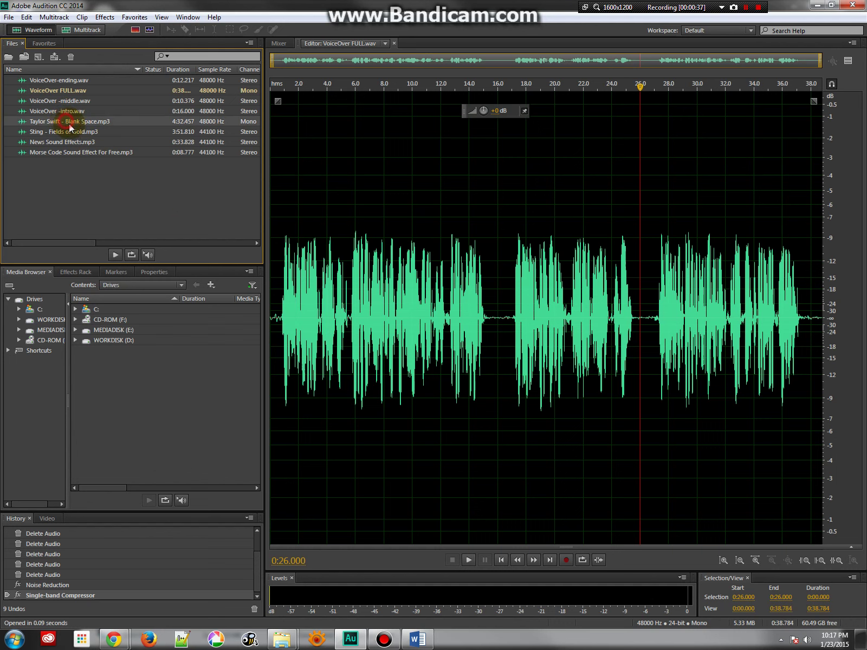
click(210, 133)
click(211, 142)
click(210, 152)
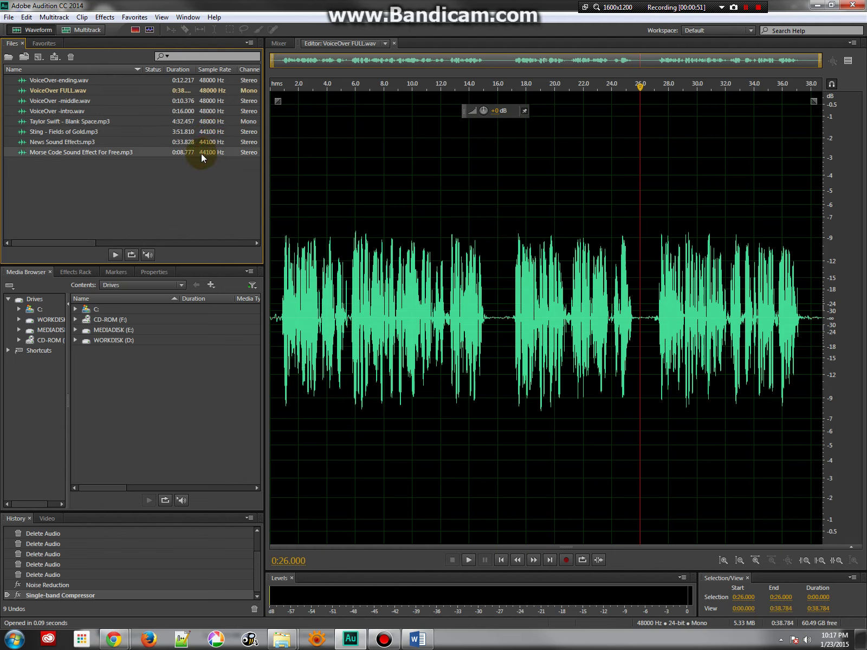
double_click(96, 153)
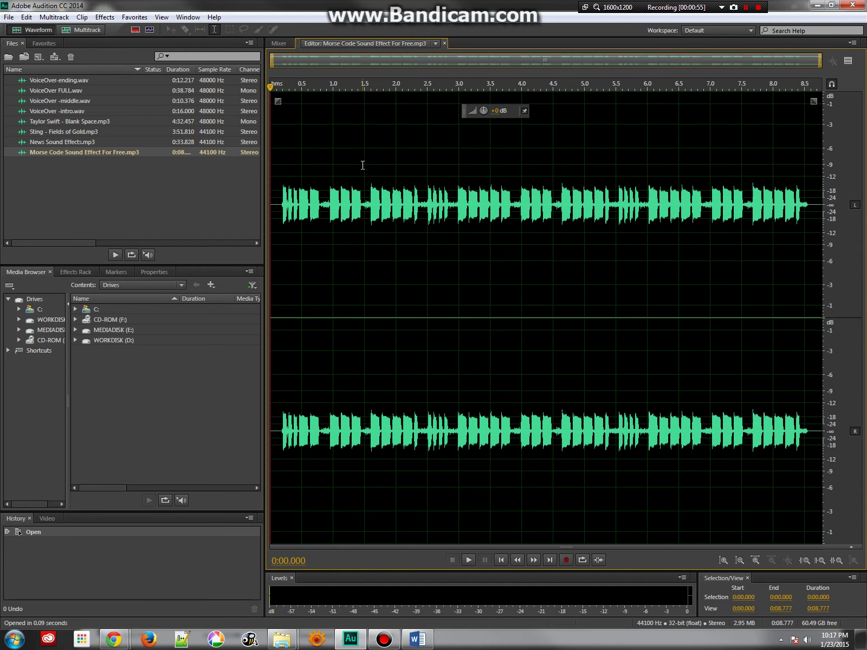
click(339, 206)
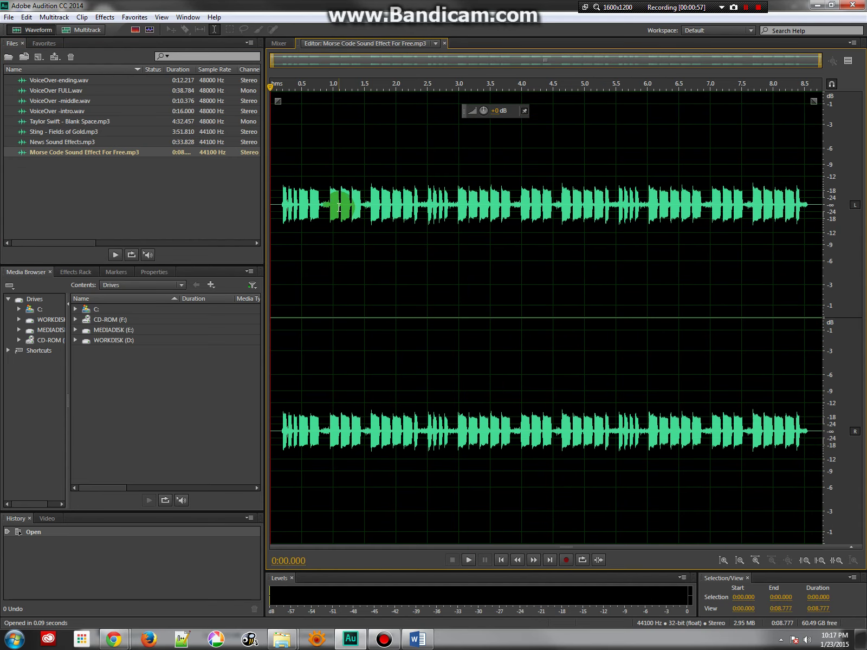
key(space)
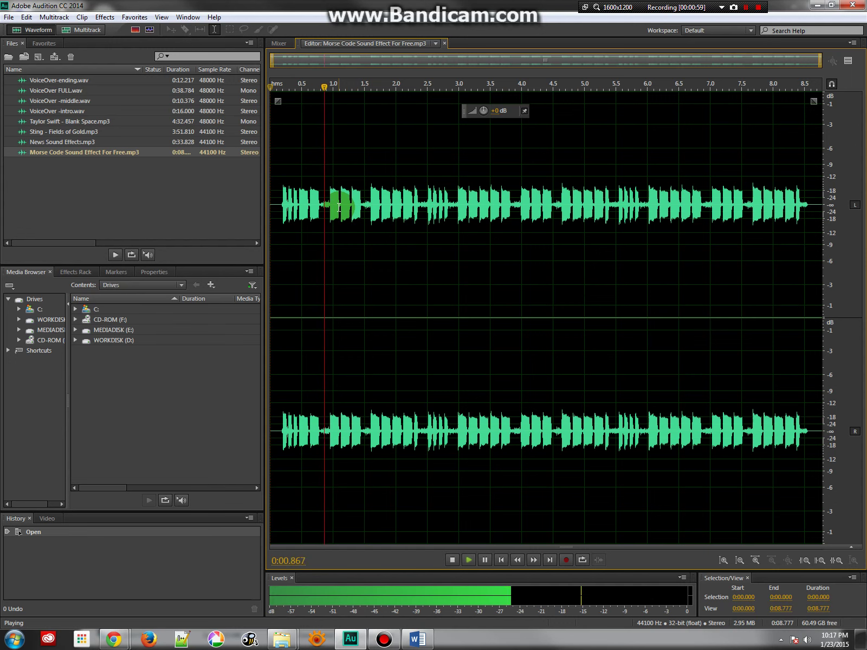
key(space)
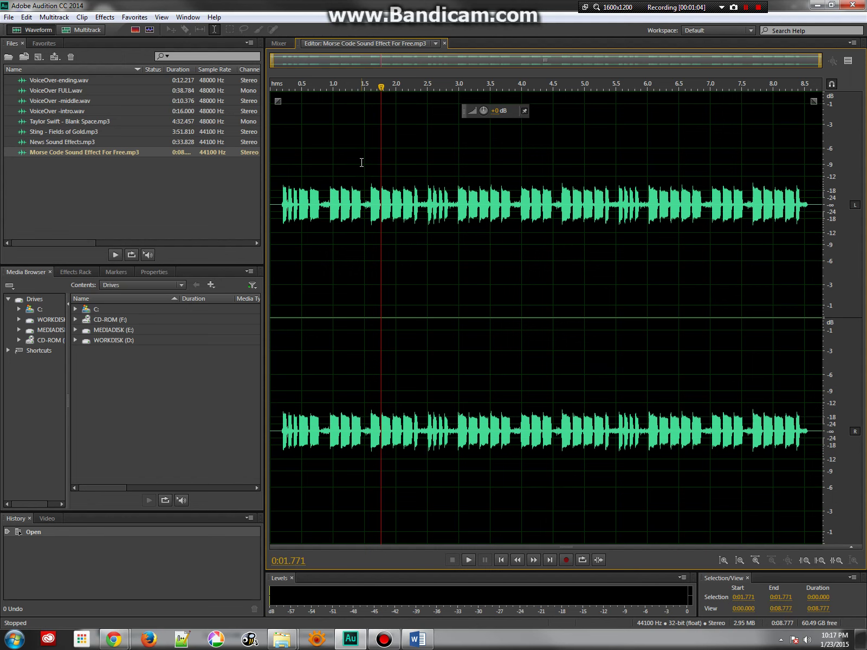
- Convert the Morse code effect's sample type to 48000 Hz, 24-bit stereo and save it with Ctrl+S
right_click(362, 163)
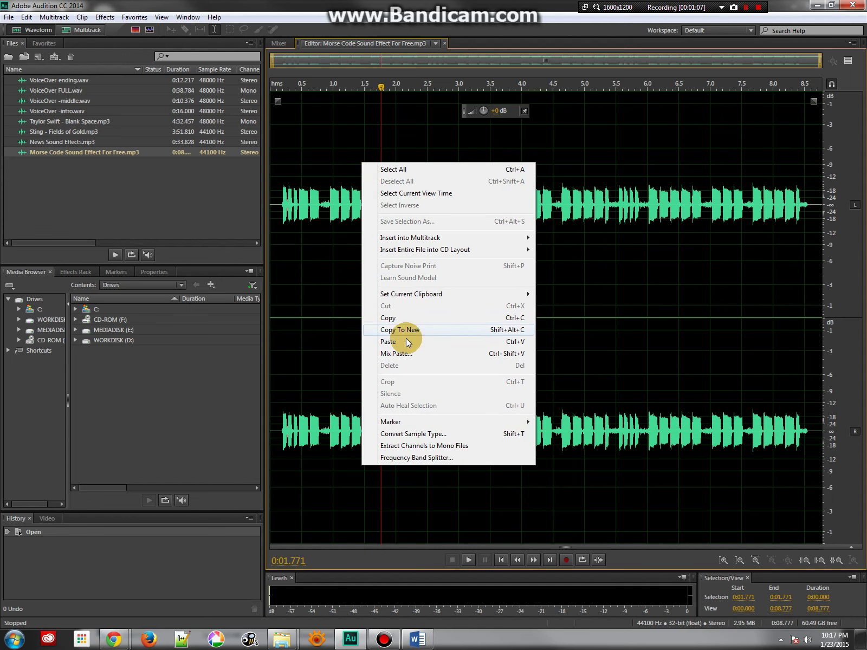
click(421, 435)
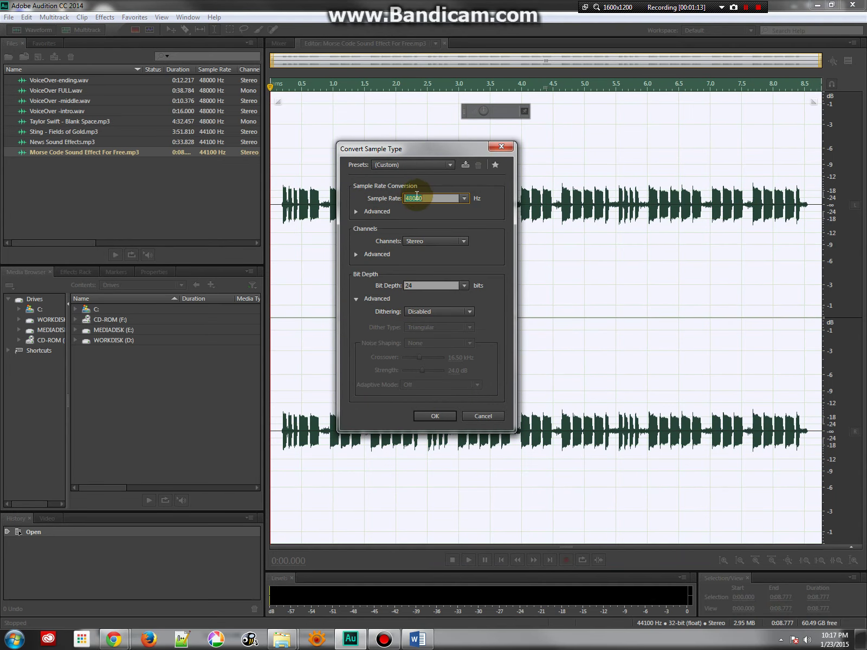
click(426, 240)
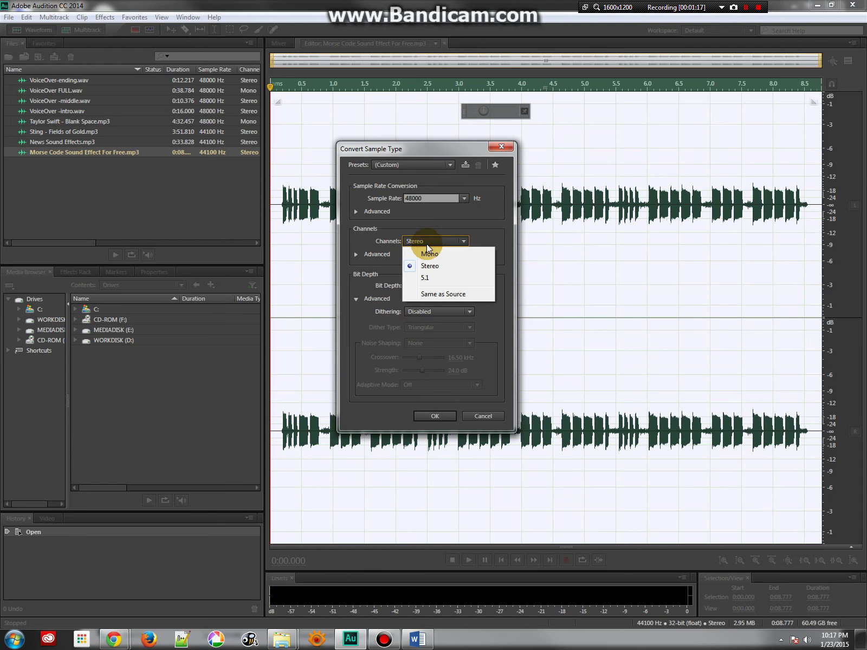
click(422, 414)
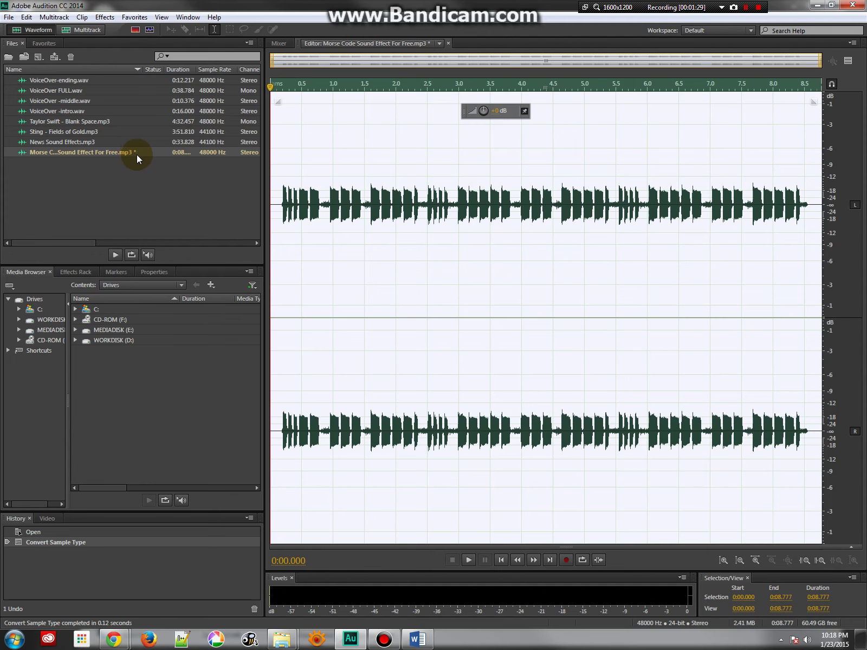
key(ctrl+s)
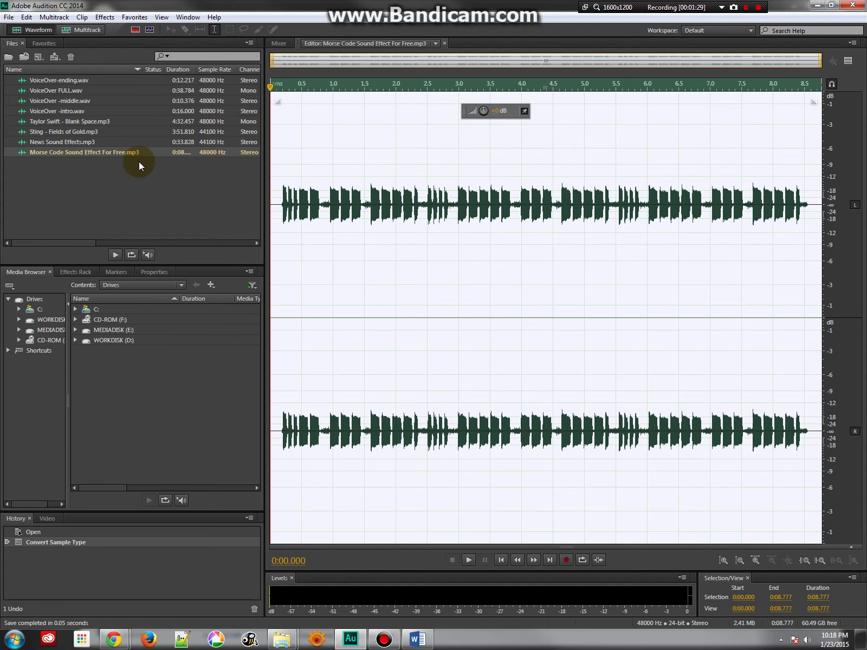
- Open News Sound Effects.mp3 and preview both parts, checking the first section from 0 to 22.74 s
click(57, 142)
double_click(57, 142)
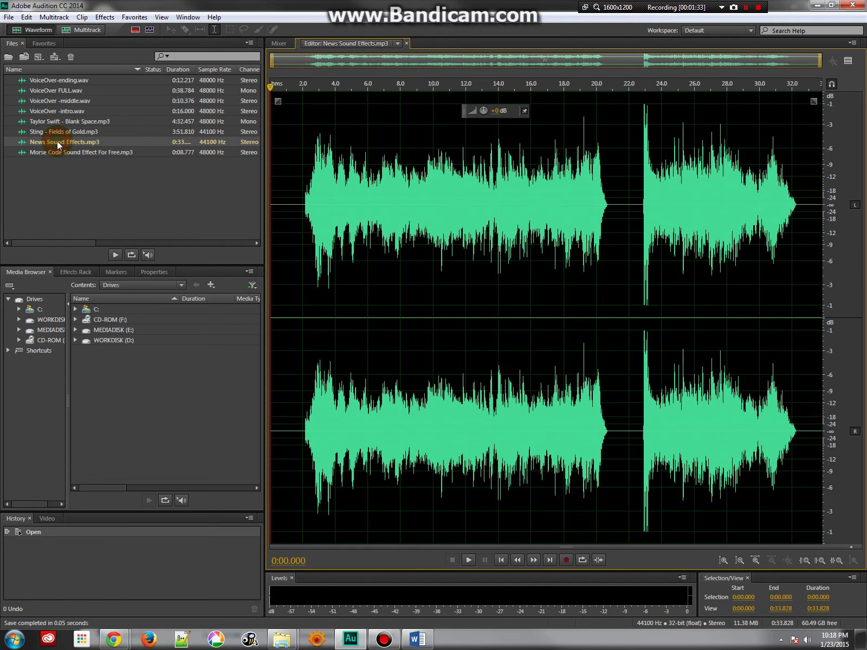
click(296, 188)
key(space)
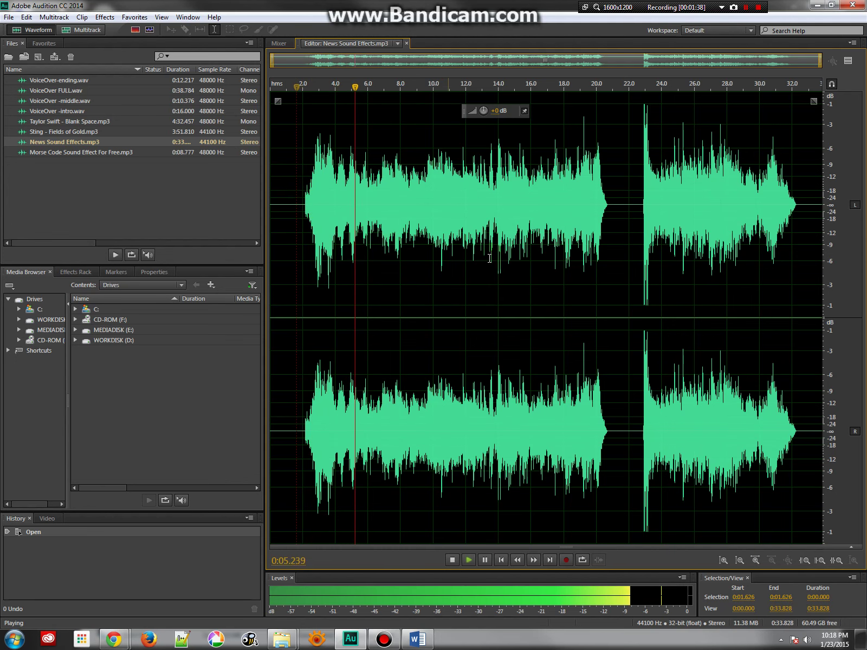
click(645, 214)
click(643, 214)
key(space)
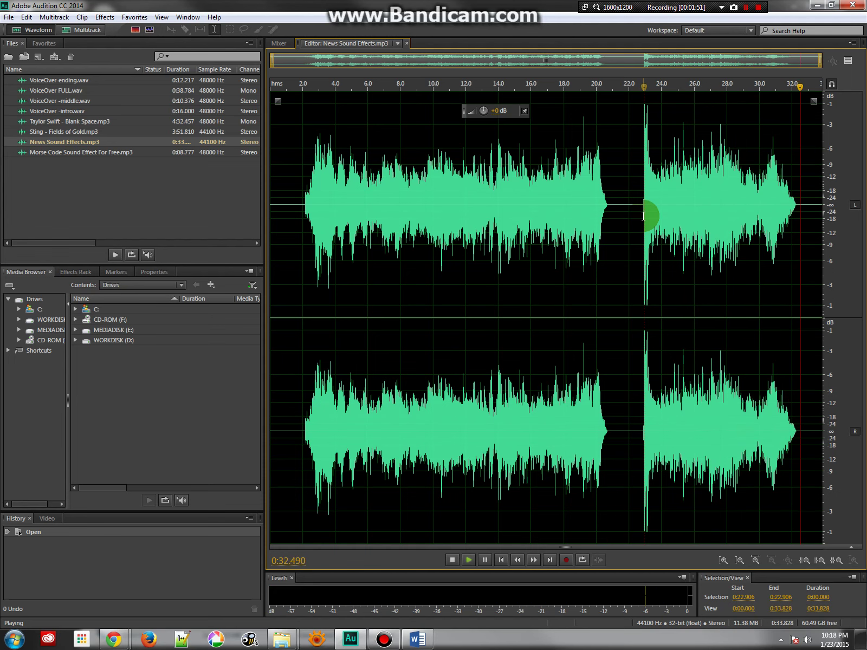
key(space)
key(space)
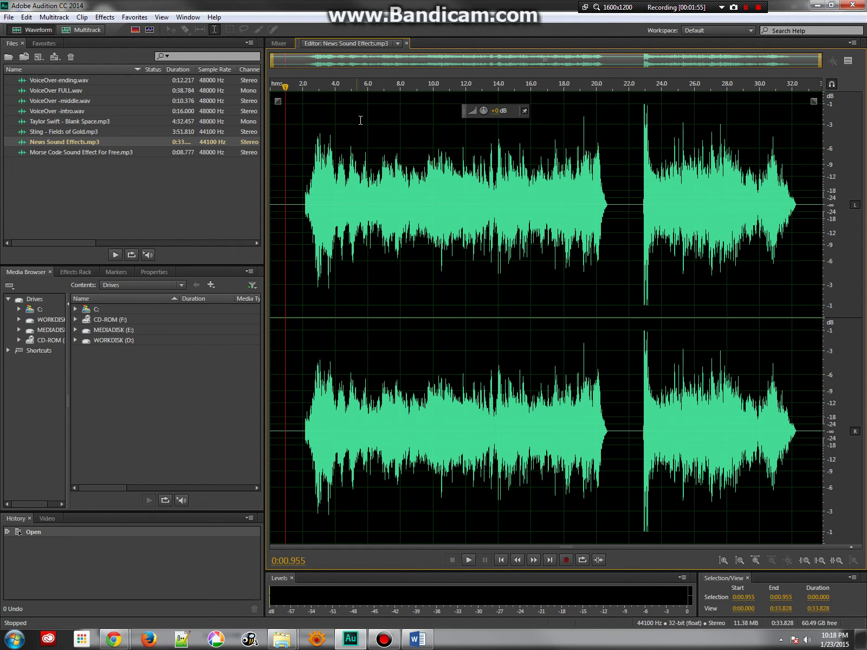
drag(641, 206, 92, 208)
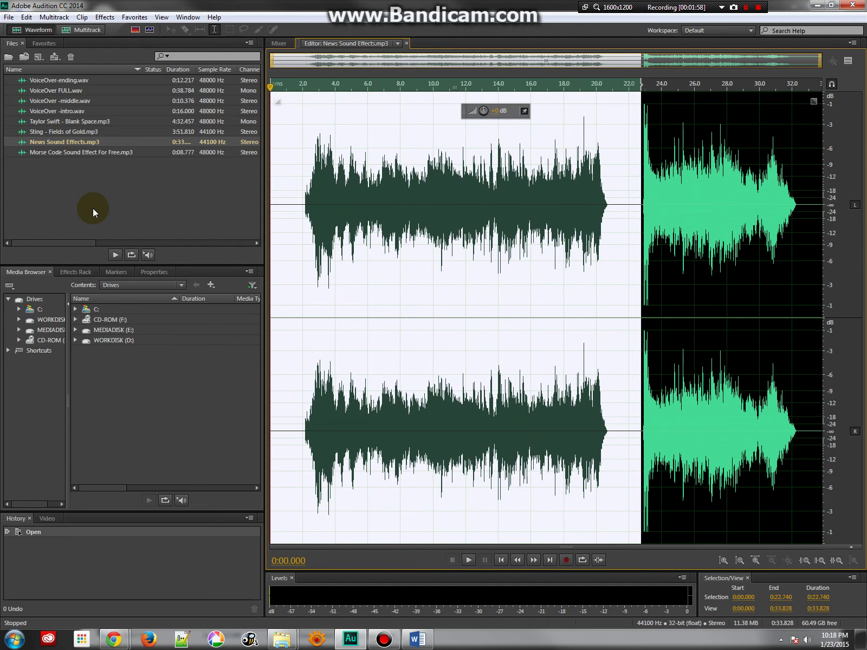
click(313, 246)
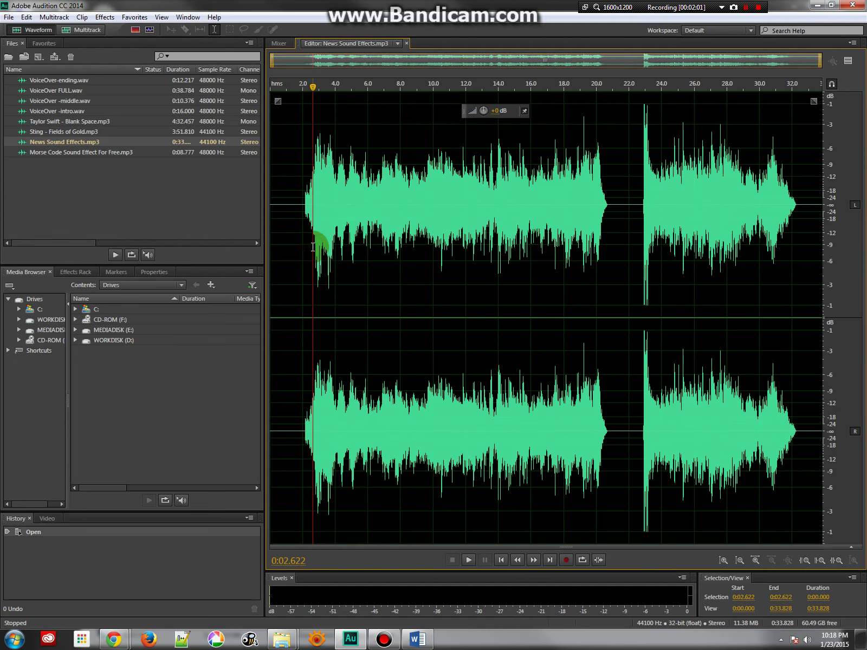
- Convert News Sound Effects.mp3 to 48000 Hz 24-bit and save it
right_click(422, 172)
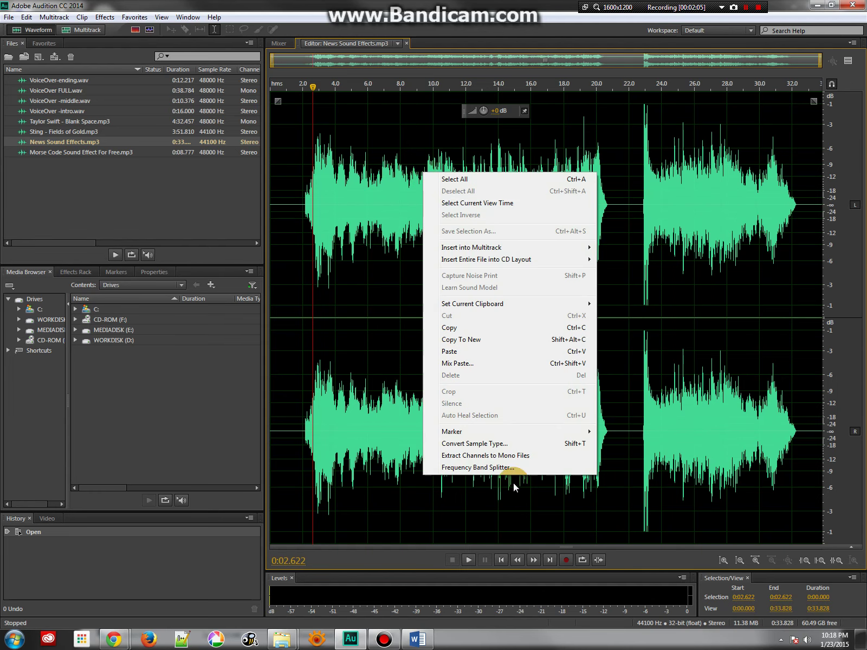
click(507, 443)
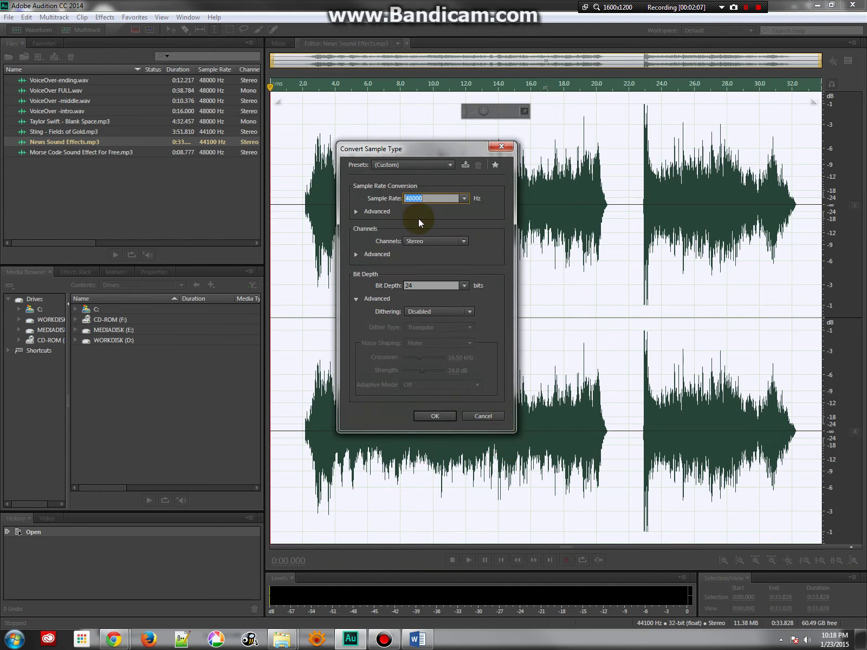
click(454, 417)
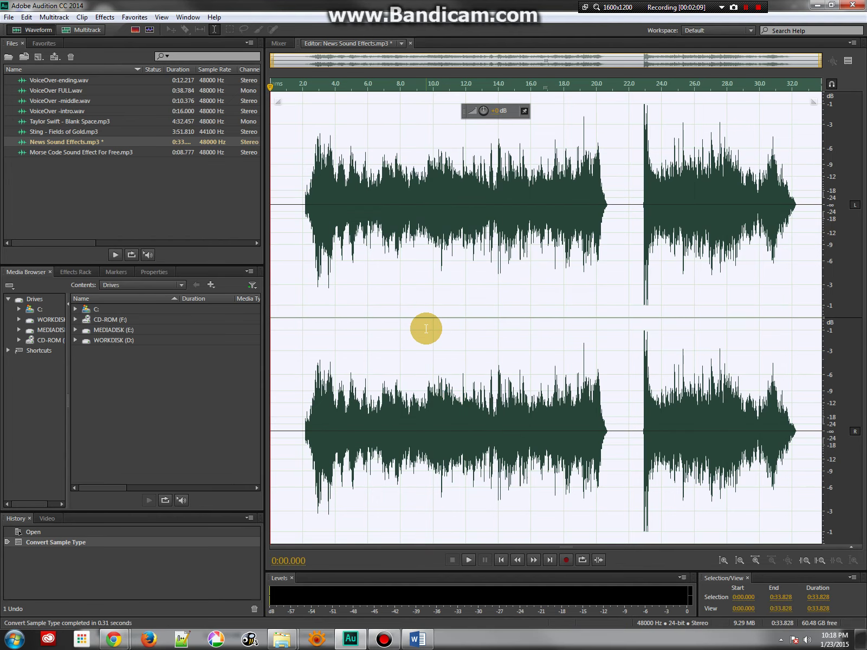
key(ctrl+s)
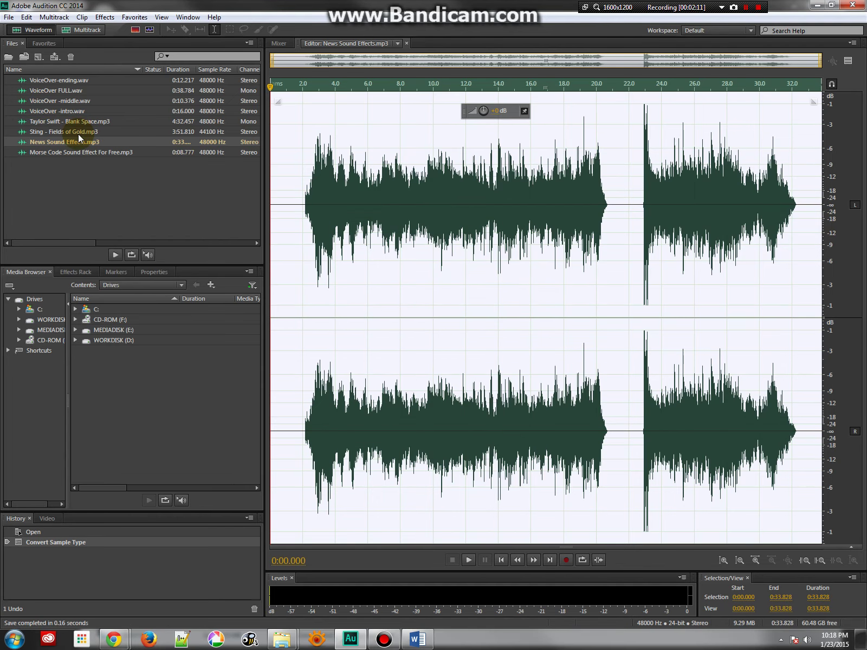
click(78, 135)
- Convert Sting - Fields of Gold.mp3 to 48000 Hz 24-bit and save it
double_click(70, 134)
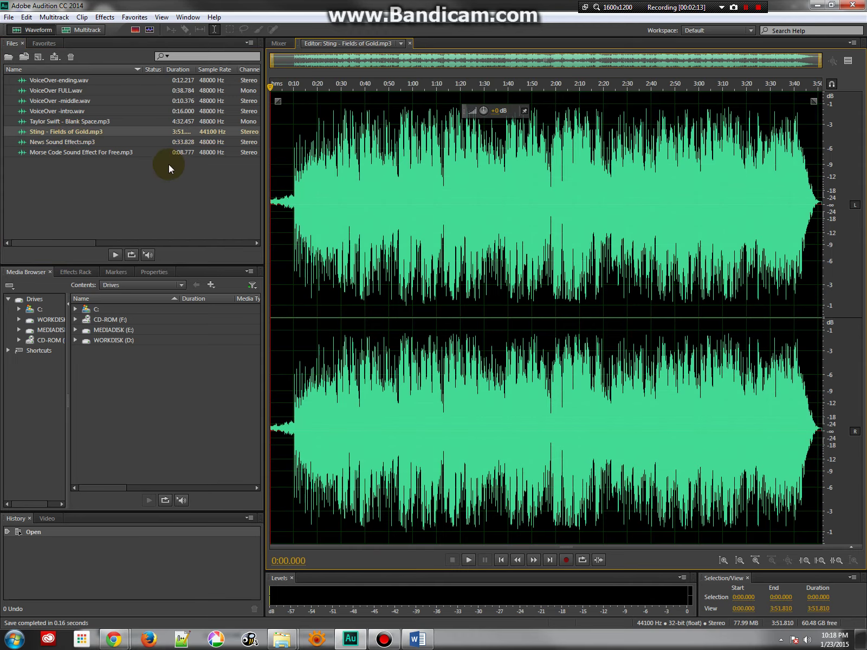
right_click(357, 177)
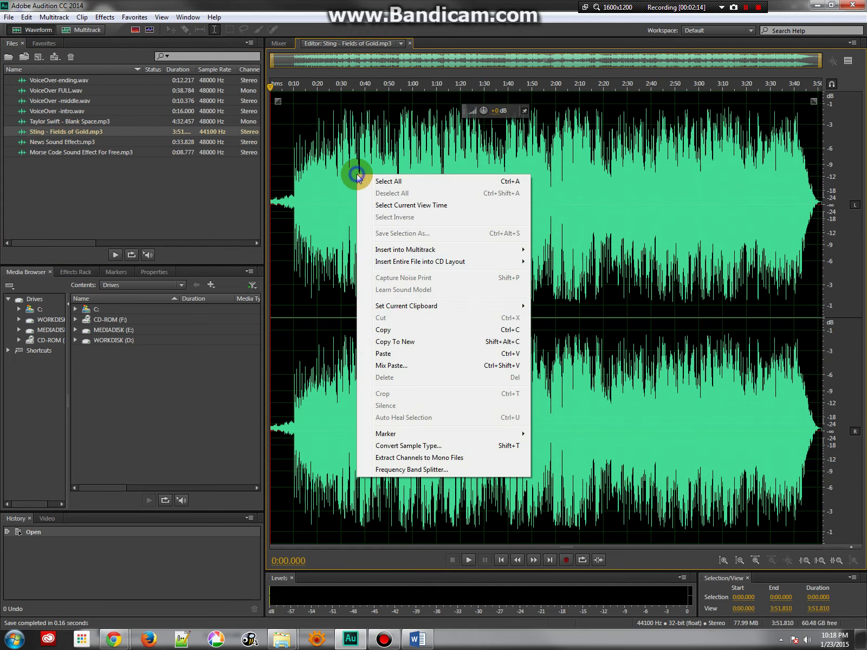
click(417, 446)
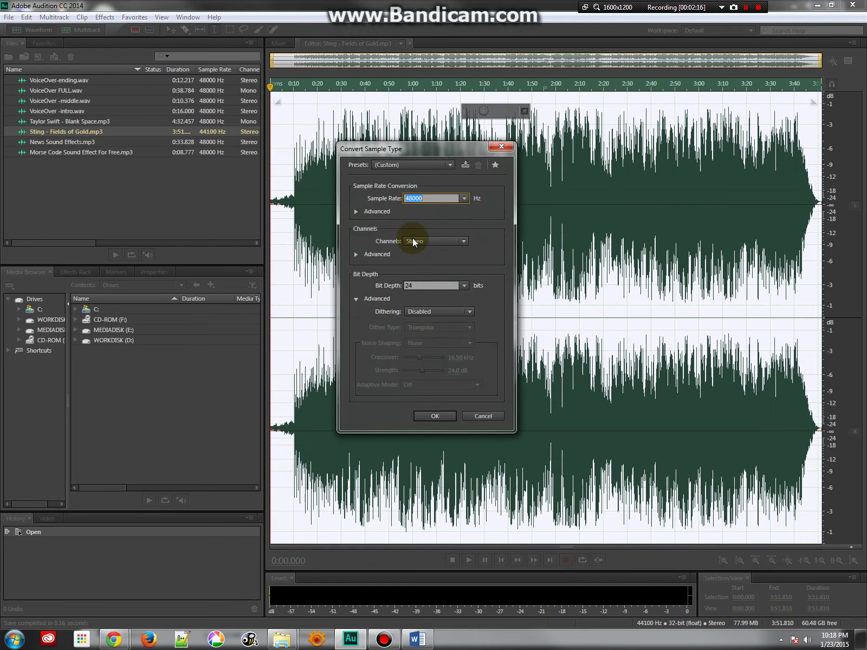
click(437, 417)
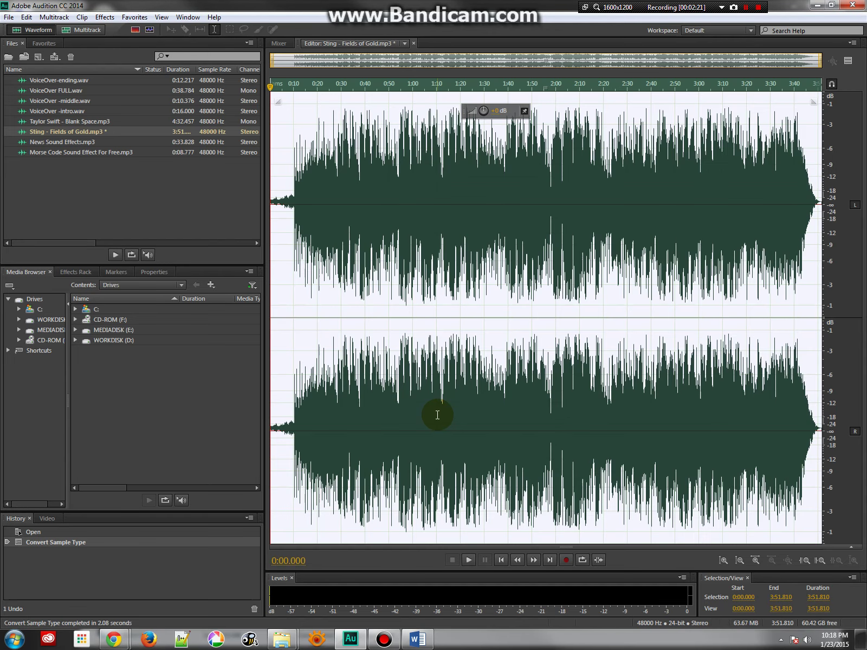
key(ctrl+s)
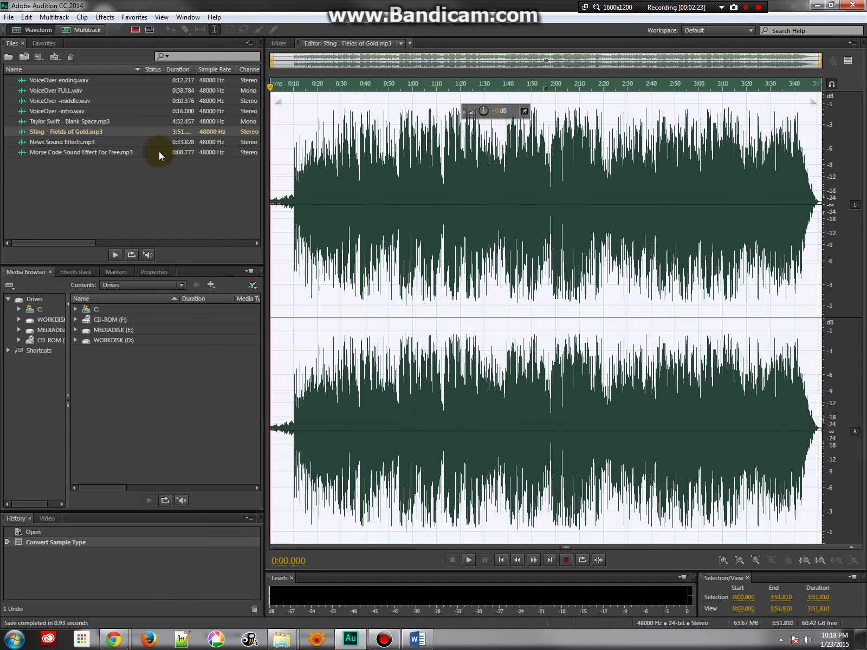
- Close the Sting song's waveform editor
click(164, 200)
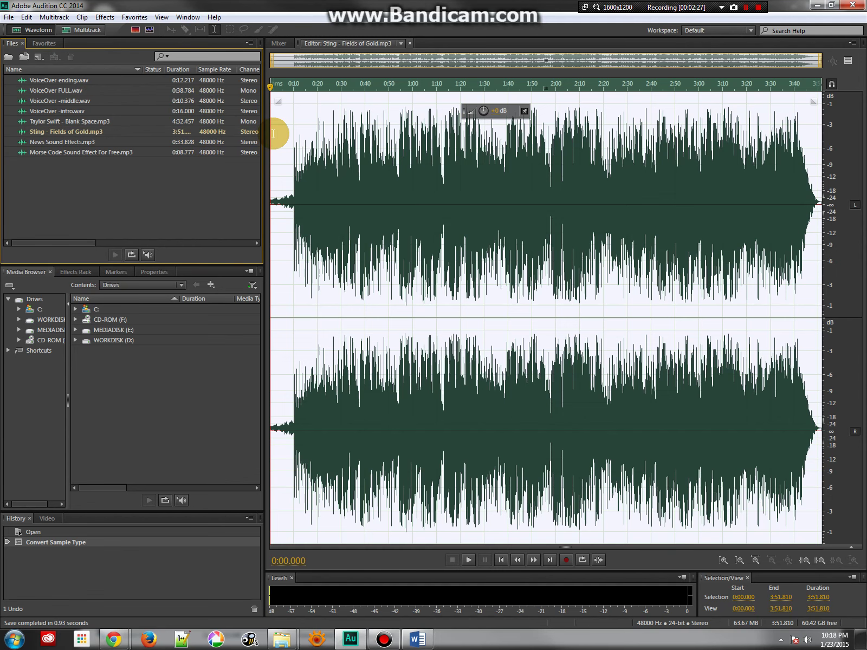
click(398, 50)
click(410, 43)
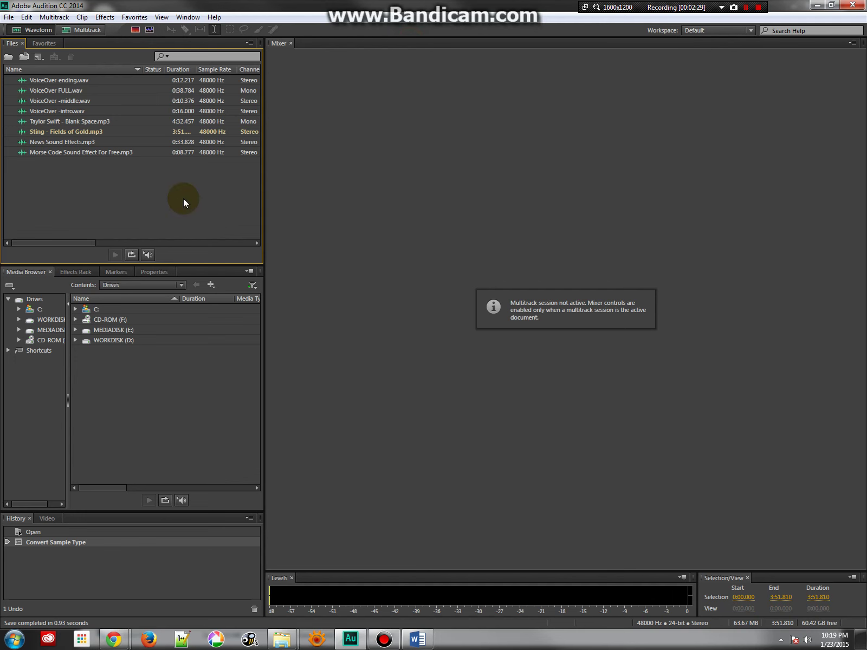
- Start a new multitrack session named RadioShow_2015-01-23
click(38, 57)
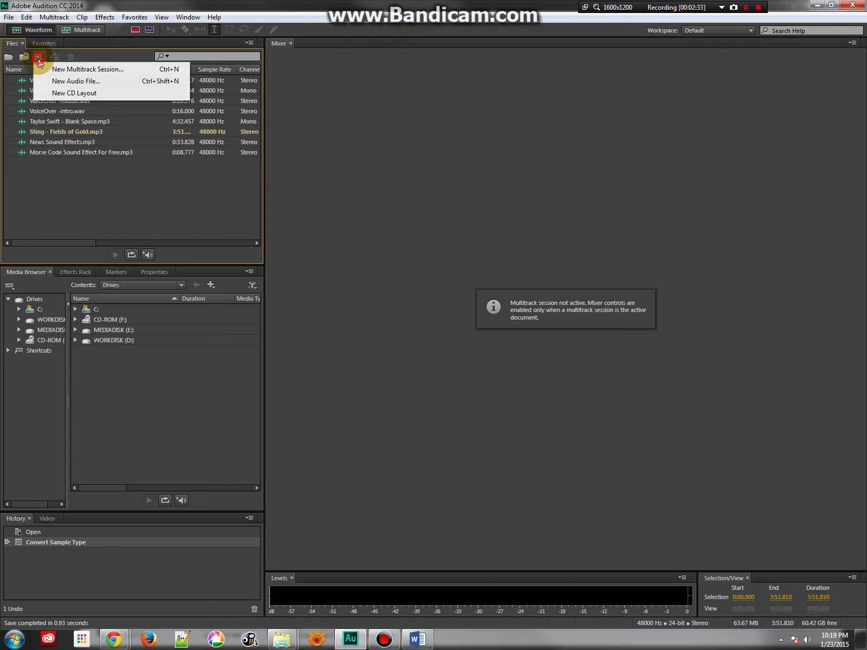
click(71, 68)
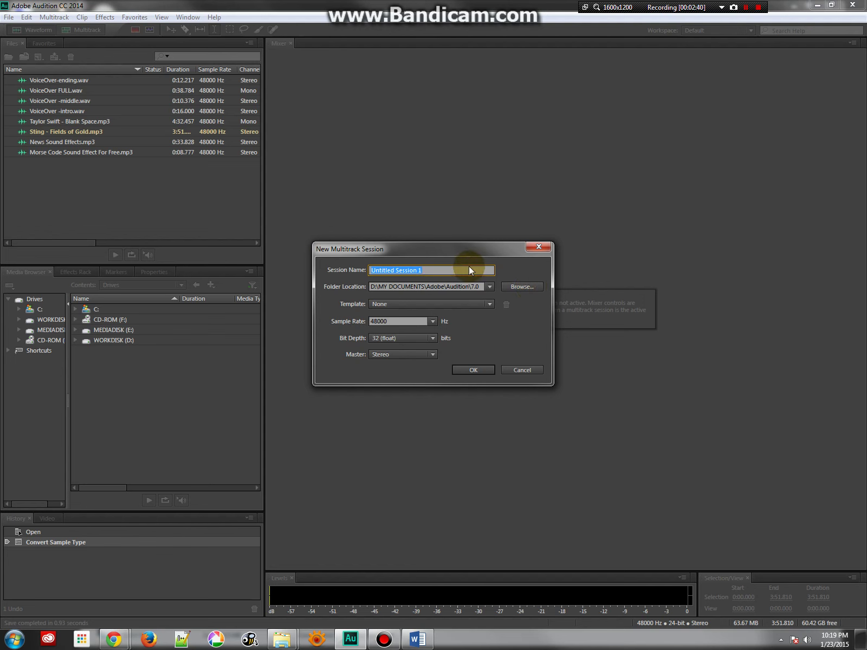
text(RadioSHow_)
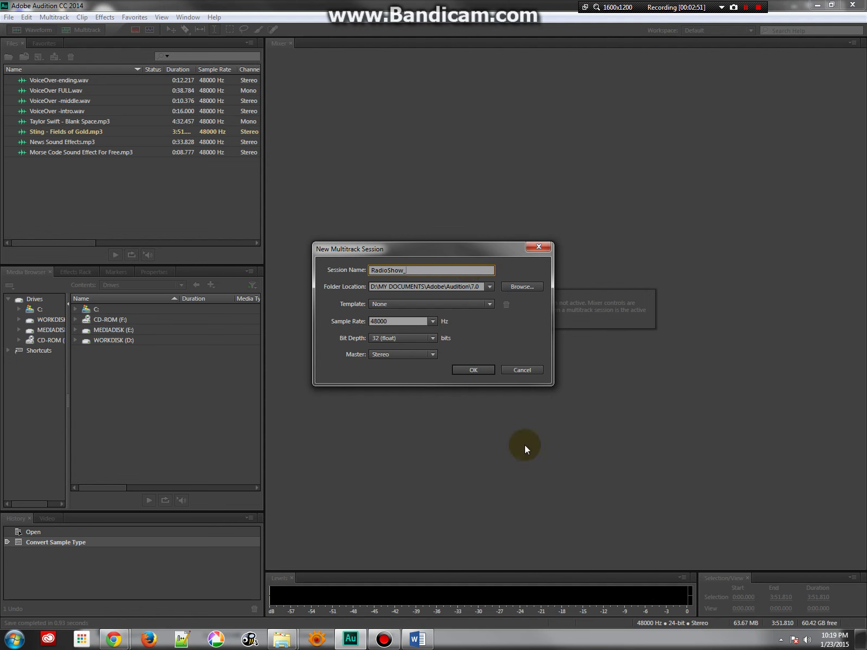
click(424, 269)
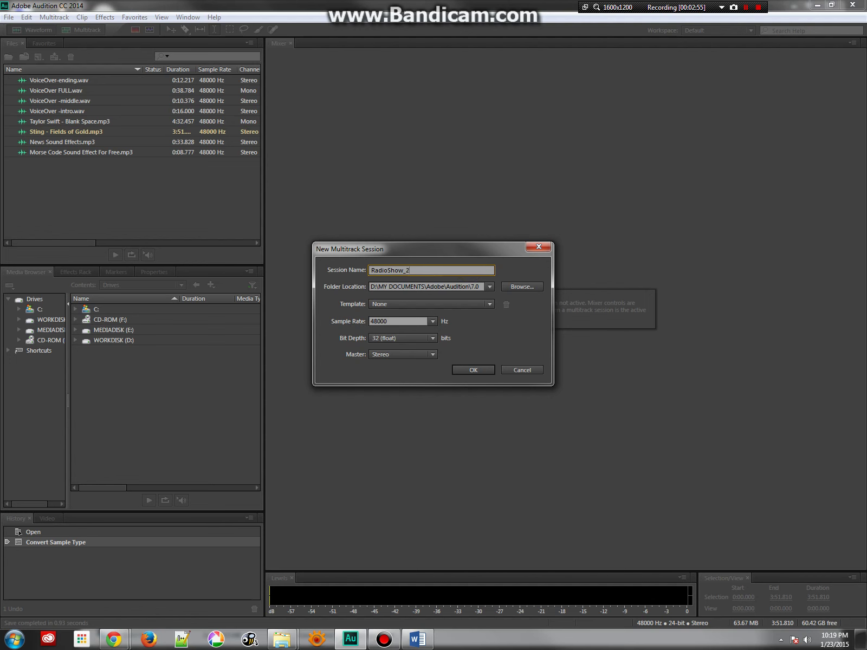
text(2015-1-23)
click(422, 270)
text(0)
- Set the session location to !TEMP\AuditionCCTut and create the session
click(519, 287)
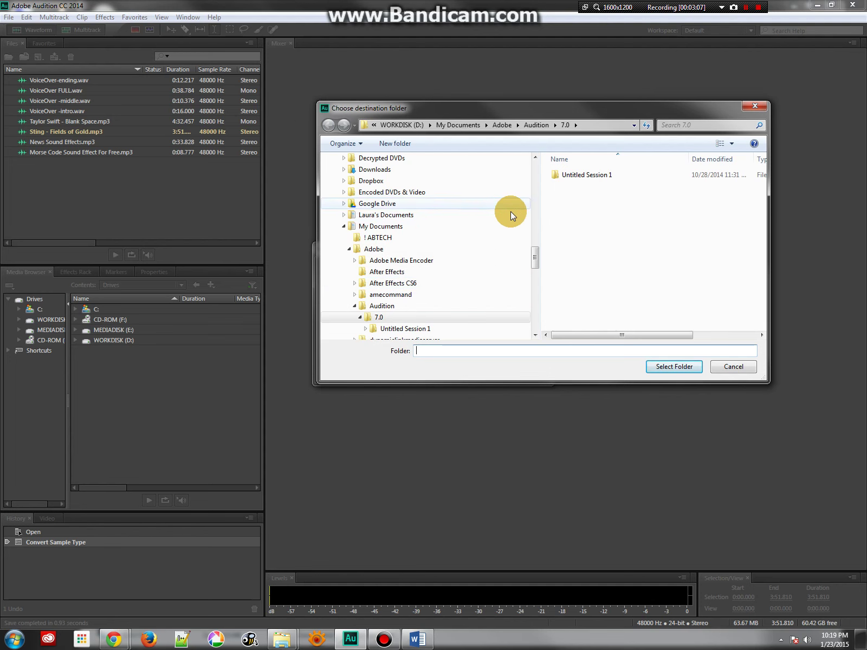
drag(533, 253, 534, 171)
click(384, 254)
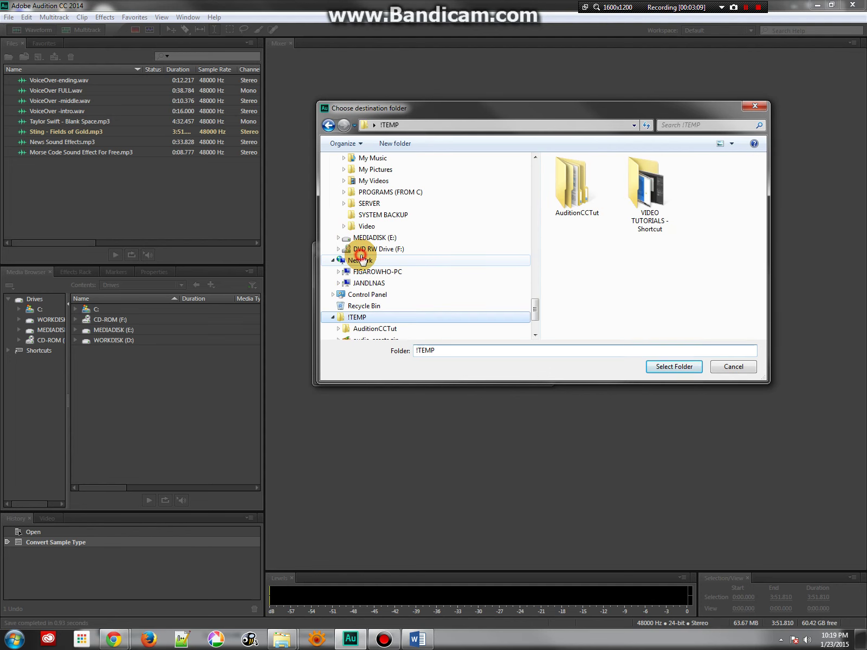
double_click(575, 184)
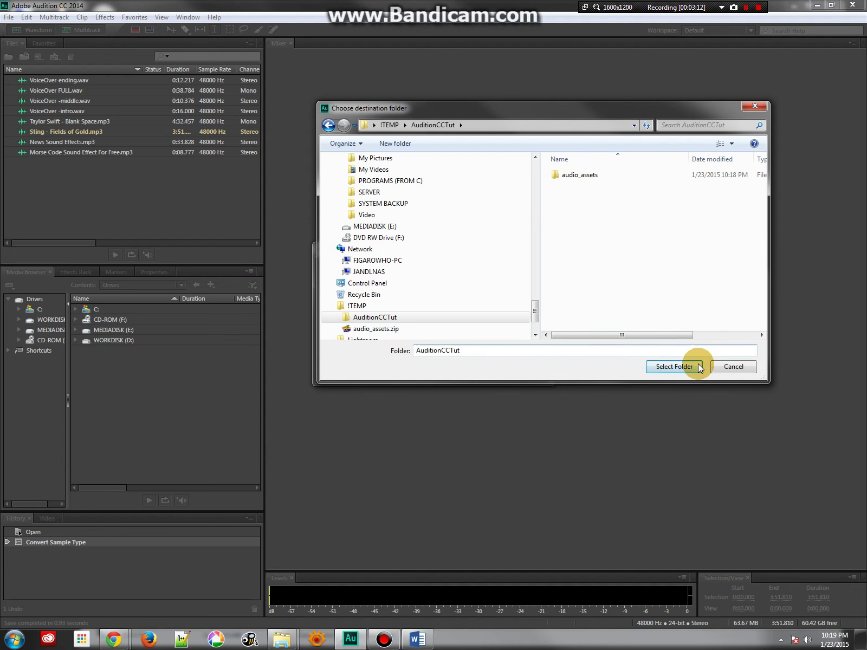
click(681, 368)
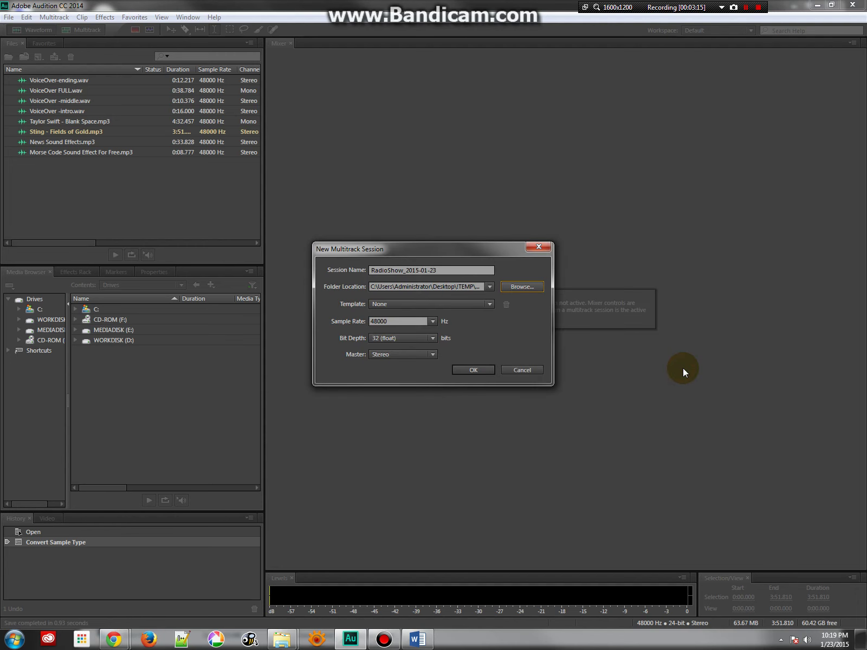
click(473, 370)
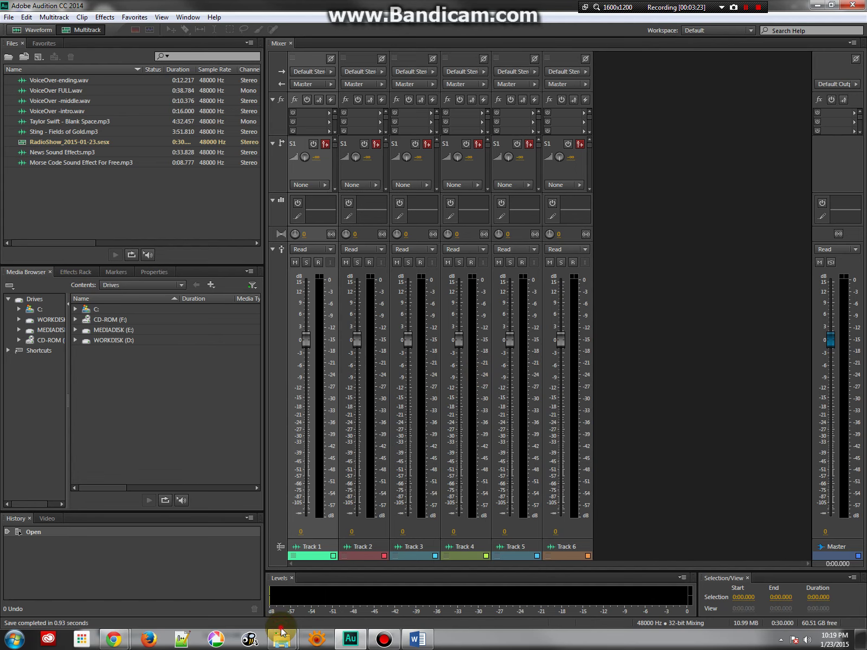
- In Explorer's audio_assets folder, select the three VoiceOver .pkf files
mouse_move(282, 639)
click(247, 569)
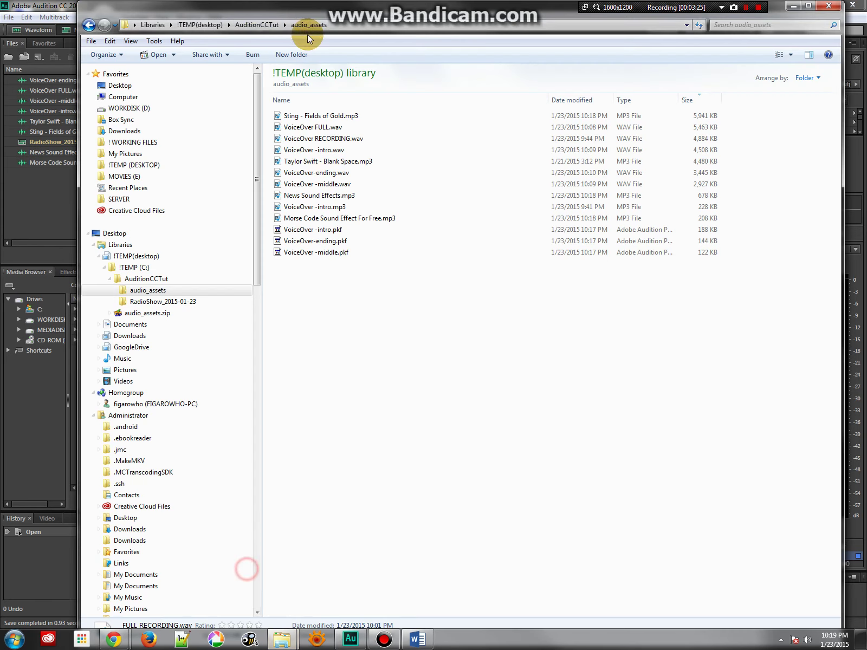
click(345, 279)
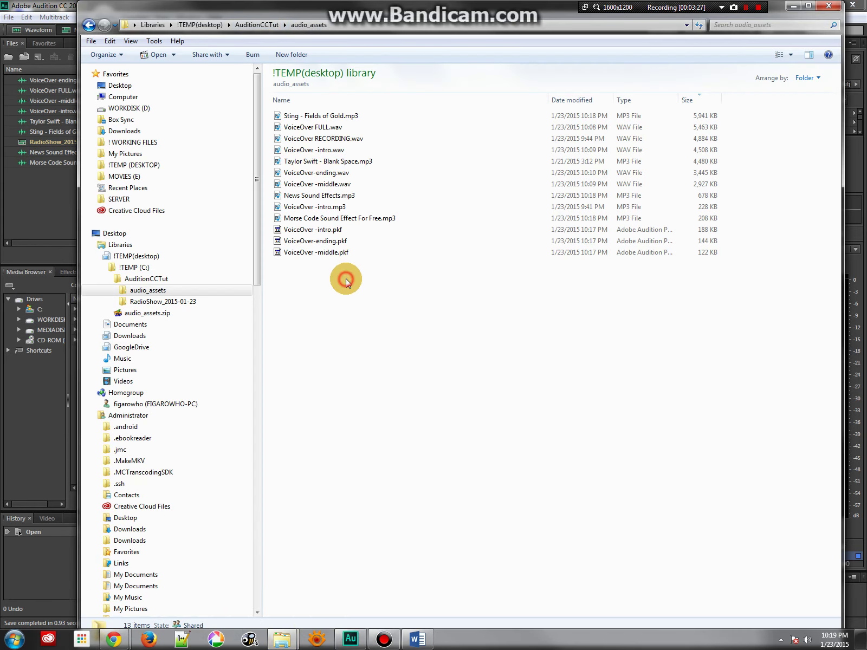
drag(362, 282, 301, 231)
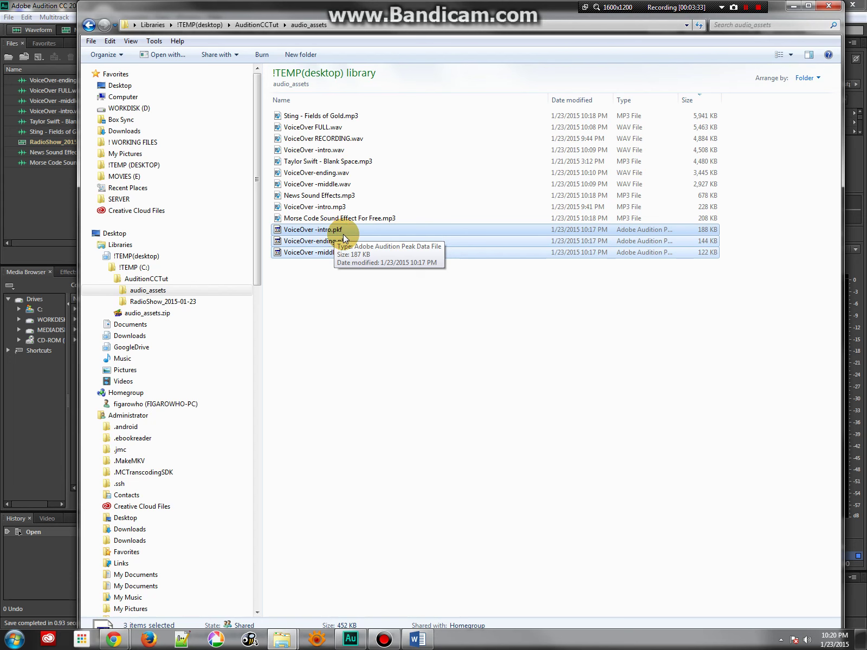
- Confirm RadioShow_2015-01-23.sesx sits in its own folder under AuditionCCTut, then return to Audition
click(260, 25)
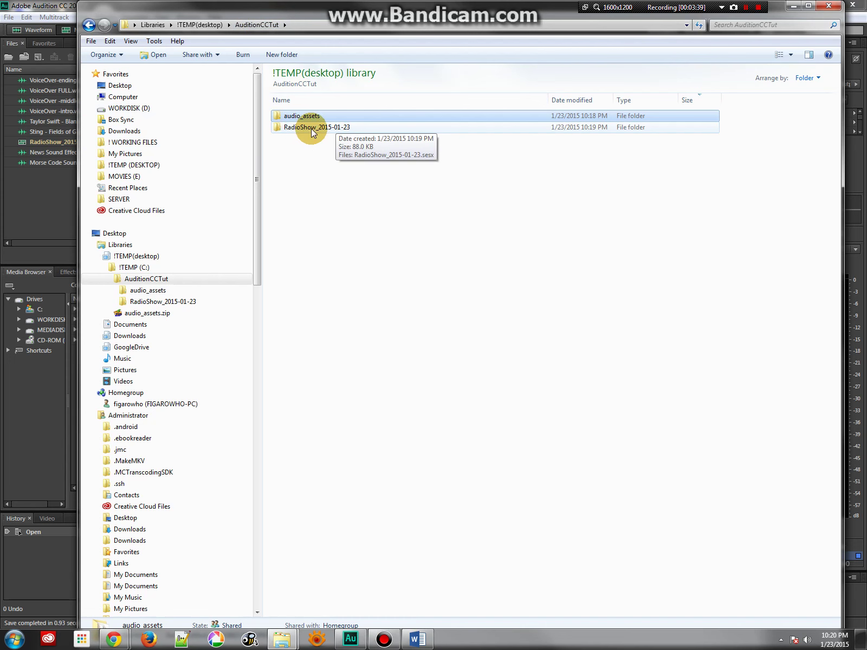
double_click(311, 129)
click(298, 122)
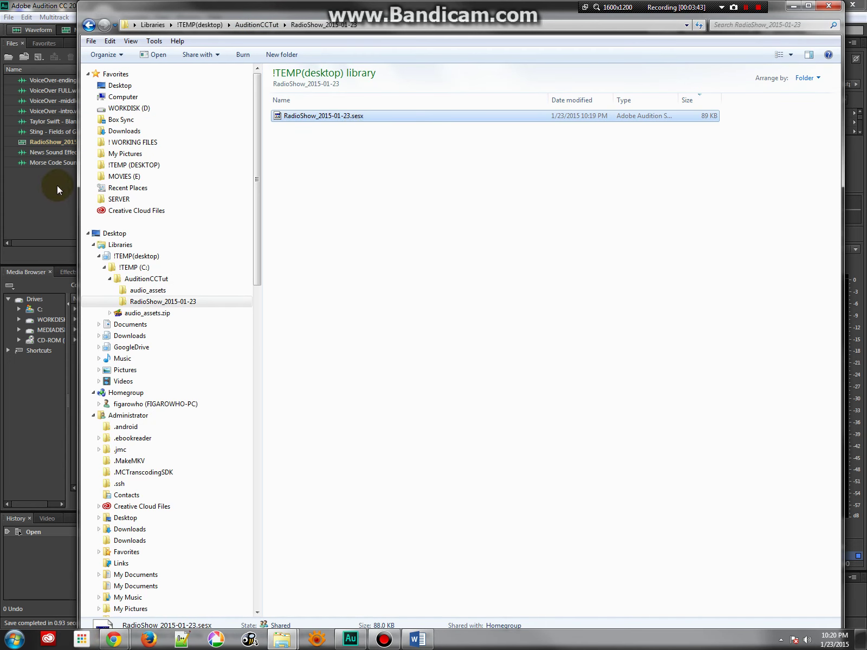
click(268, 30)
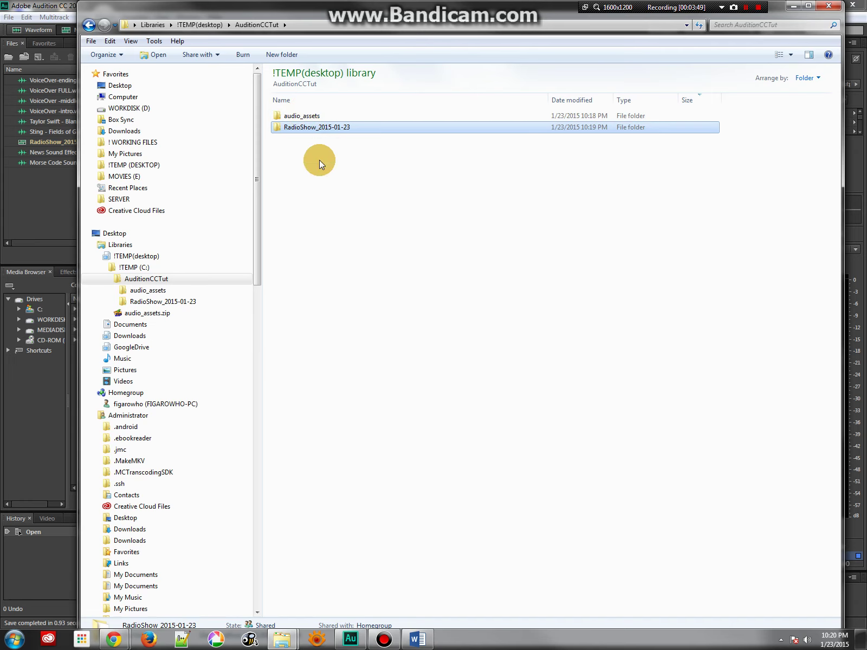
click(45, 210)
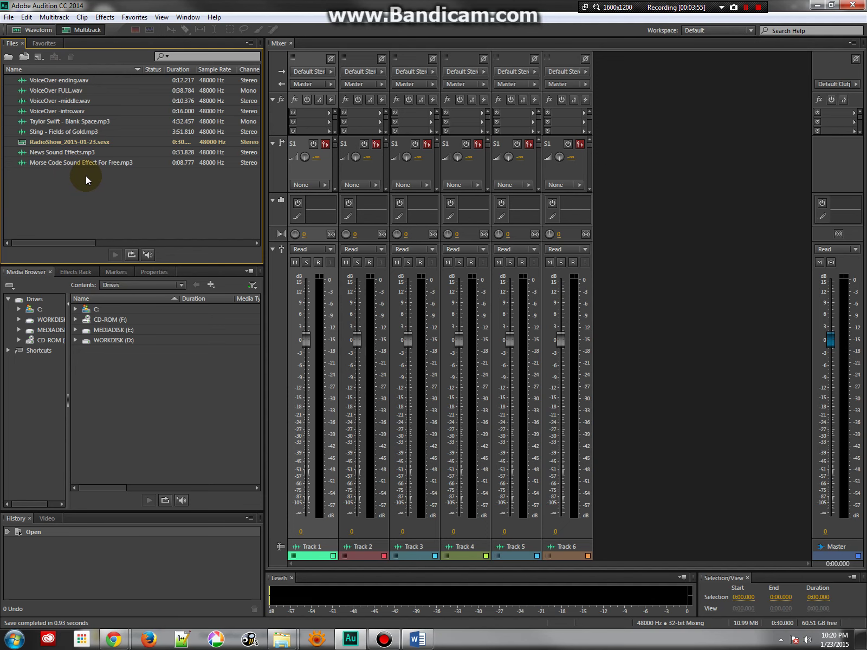
- Open the RadioShow session and rename Tracks 1–3 to VO, MUSIC and SOUNDFX
double_click(55, 144)
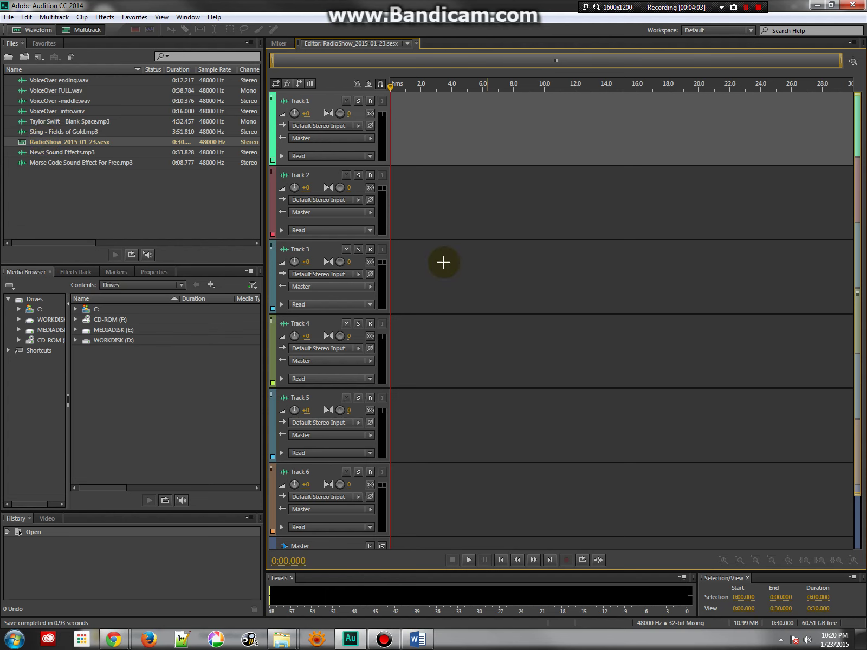
click(306, 101)
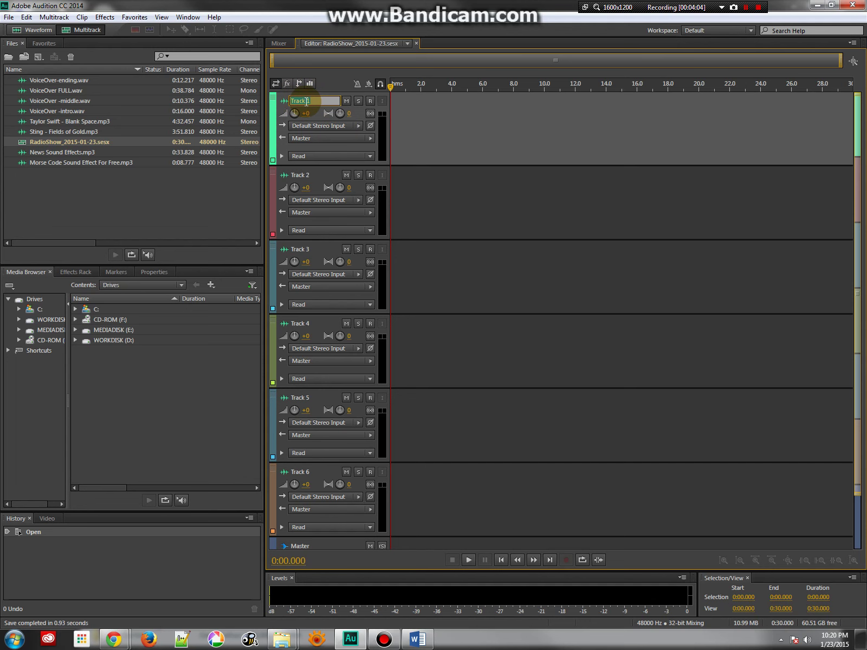
text(VO)
key(Return)
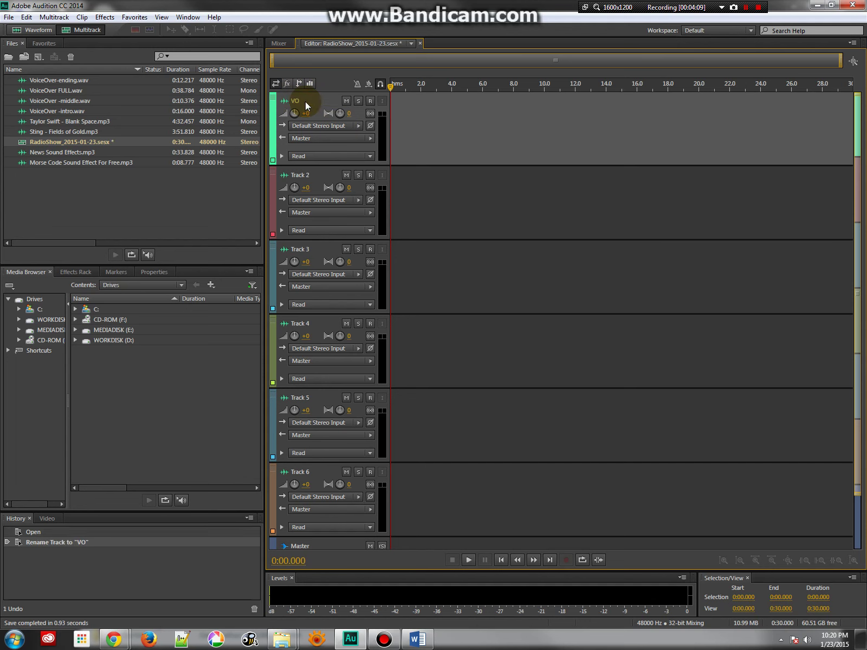
click(304, 175)
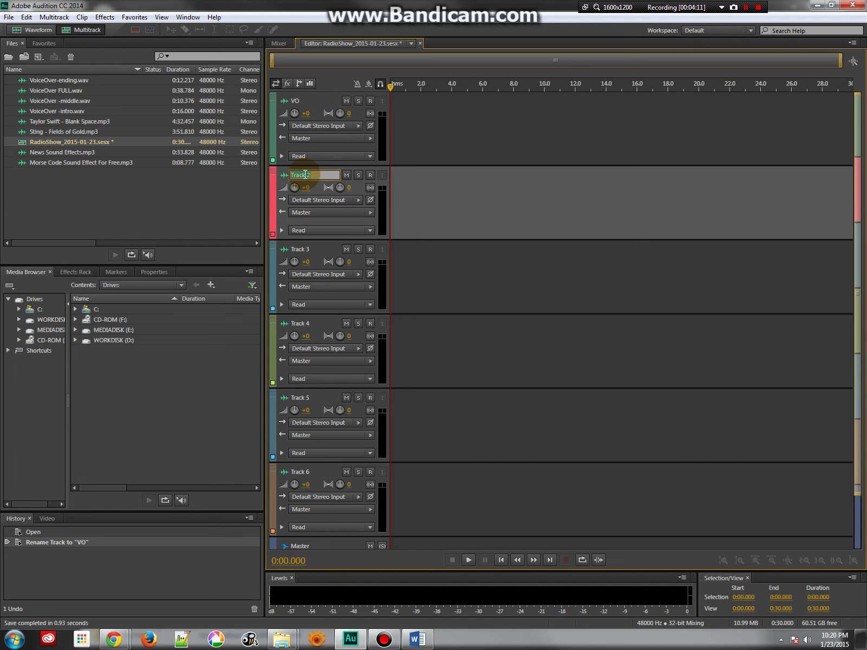
text(MUSIC)
key(Return)
click(303, 249)
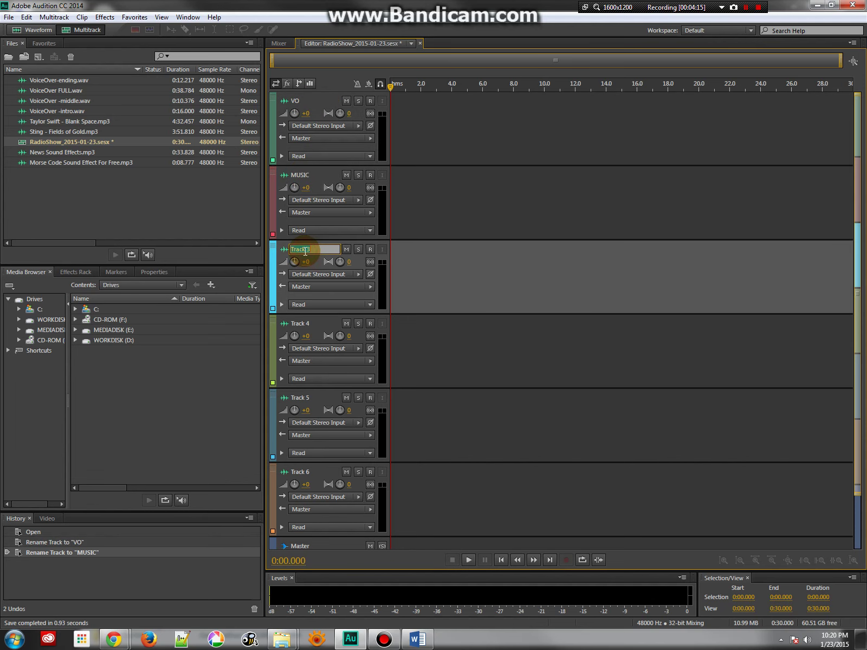
text(SOUNDFX)
key(Return)
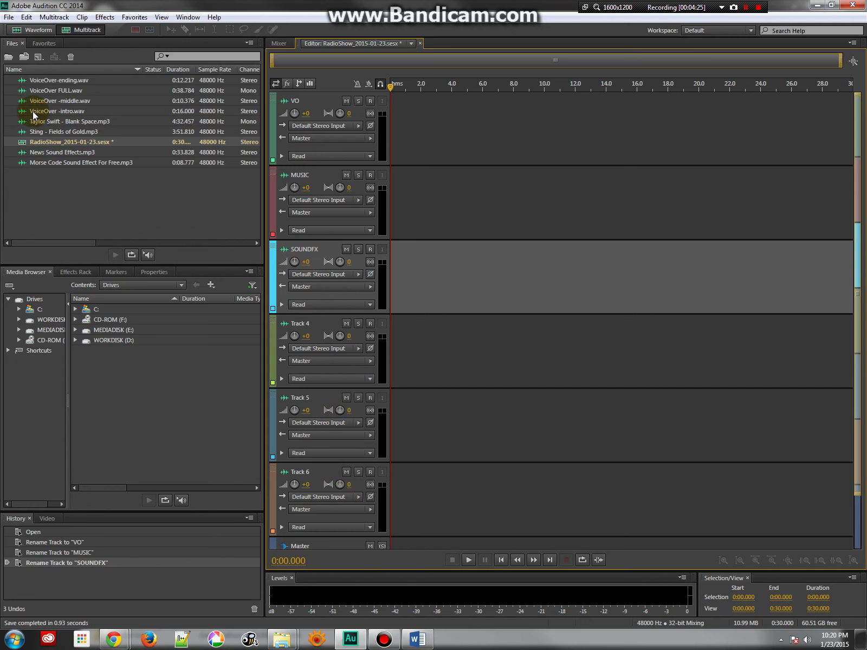
- Place the VoiceOver intro, middle and ending clips on the VO track
drag(22, 114, 408, 123)
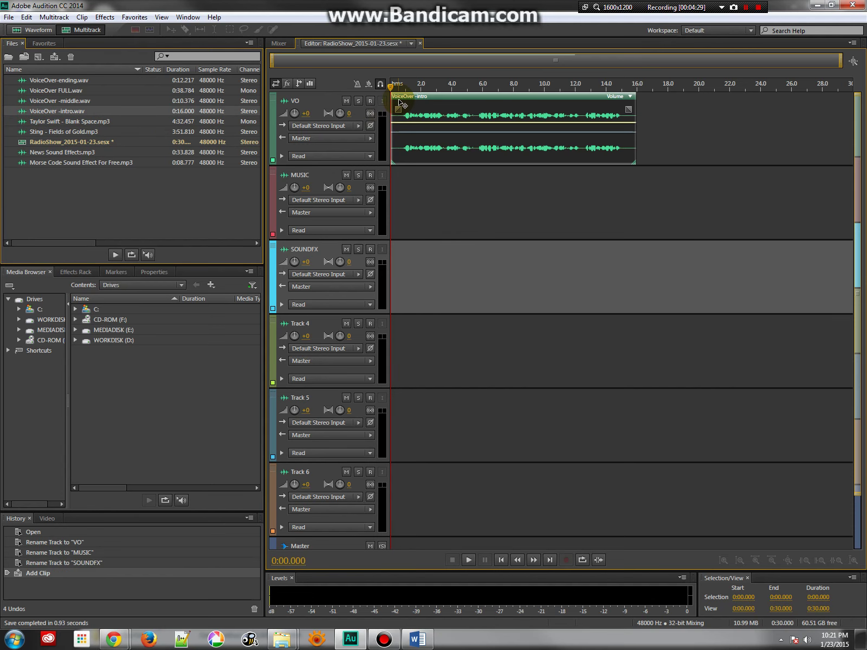
click(57, 101)
drag(58, 102, 687, 132)
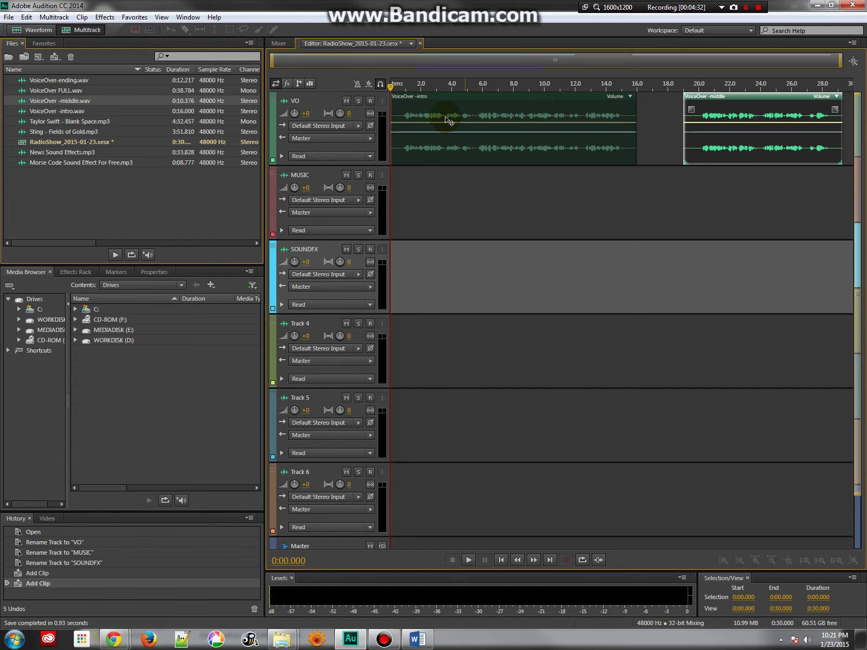
drag(48, 81, 848, 106)
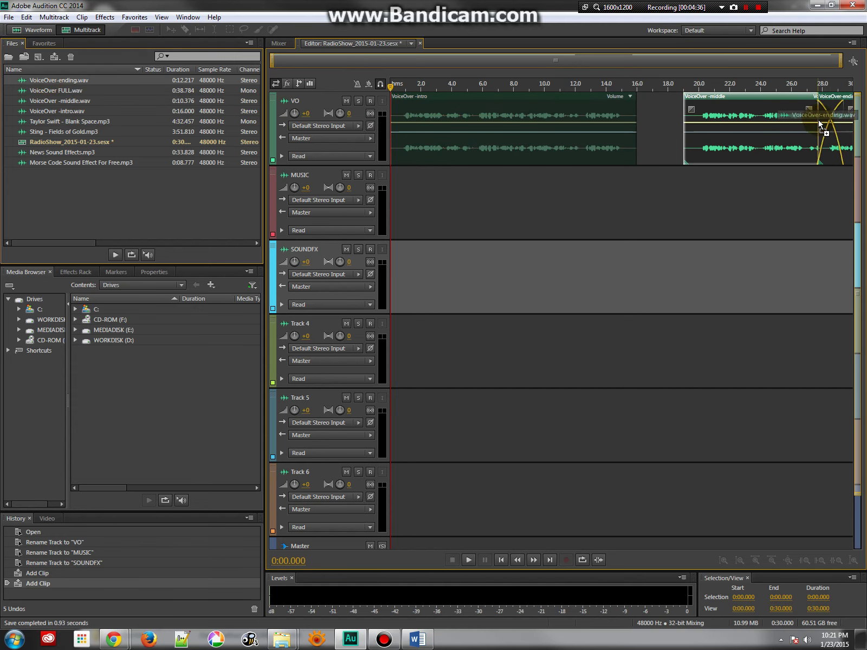
- Space the clips out, moving the middle clip to about 20 s and the ending to about 32 s
click(746, 99)
drag(746, 99, 708, 99)
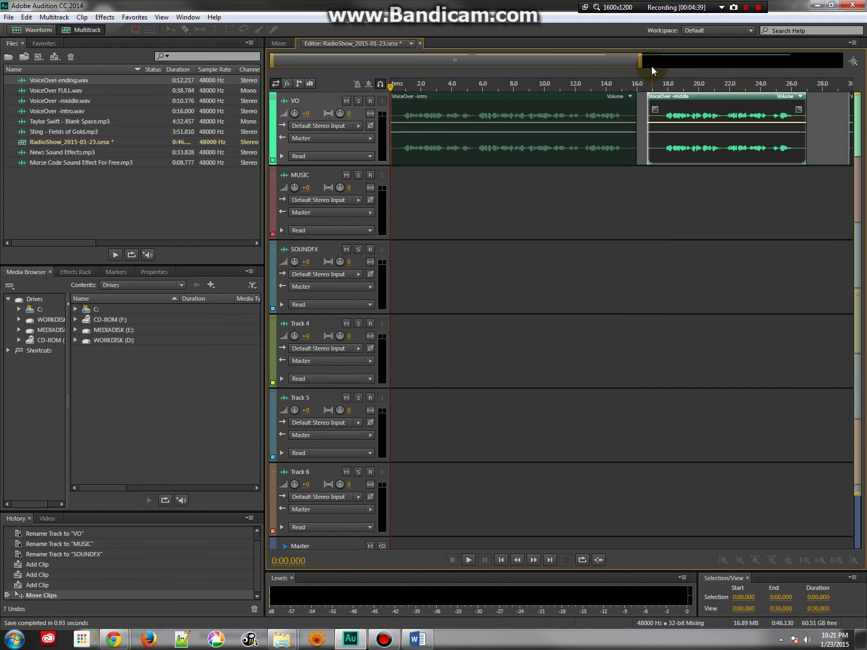
drag(641, 64, 848, 65)
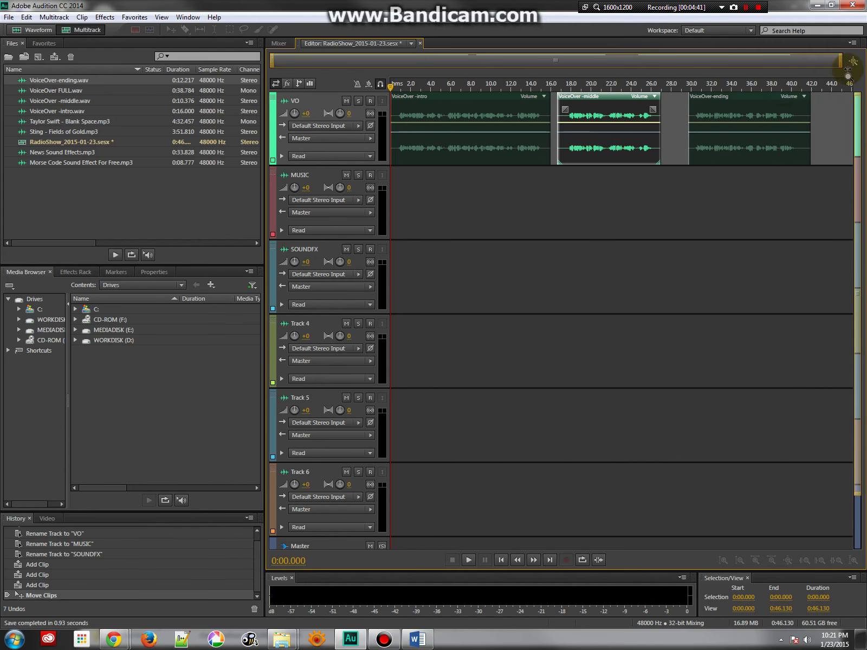
click(721, 100)
drag(720, 101, 754, 101)
drag(602, 99, 632, 103)
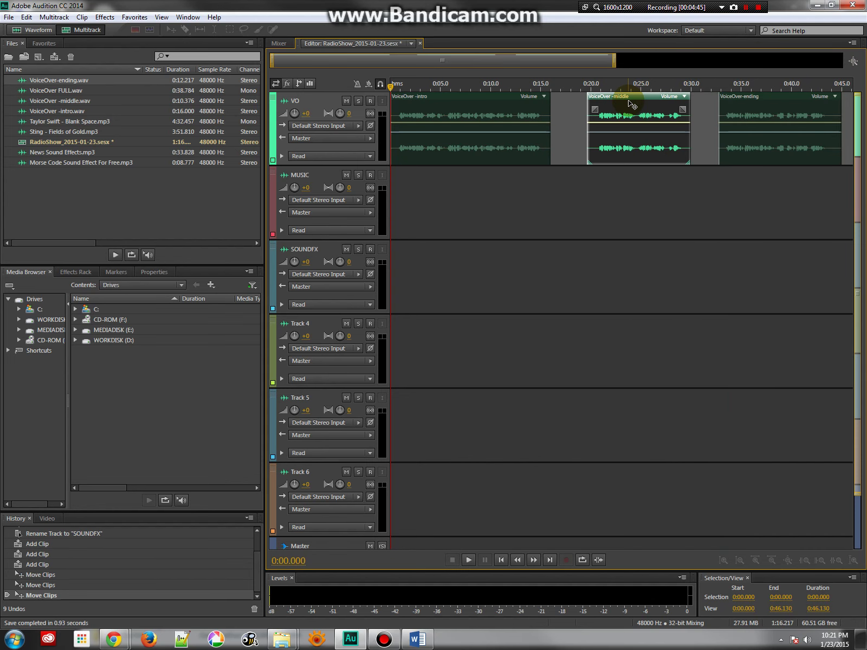
- Delete the intro, middle and ending VoiceOver clips from the VO track
click(638, 98)
key(Delete)
click(742, 122)
key(Delete)
click(470, 122)
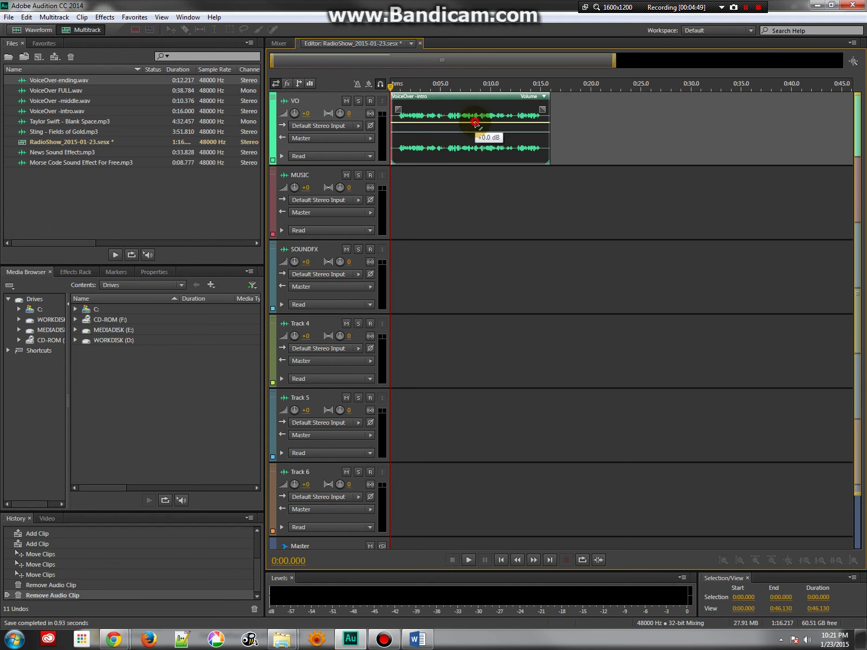
key(Delete)
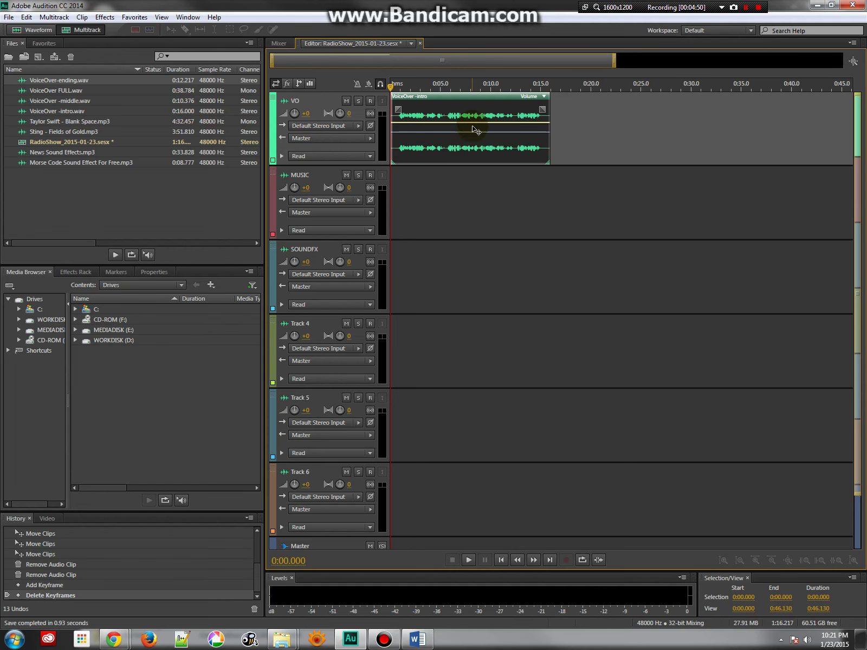
key(Delete)
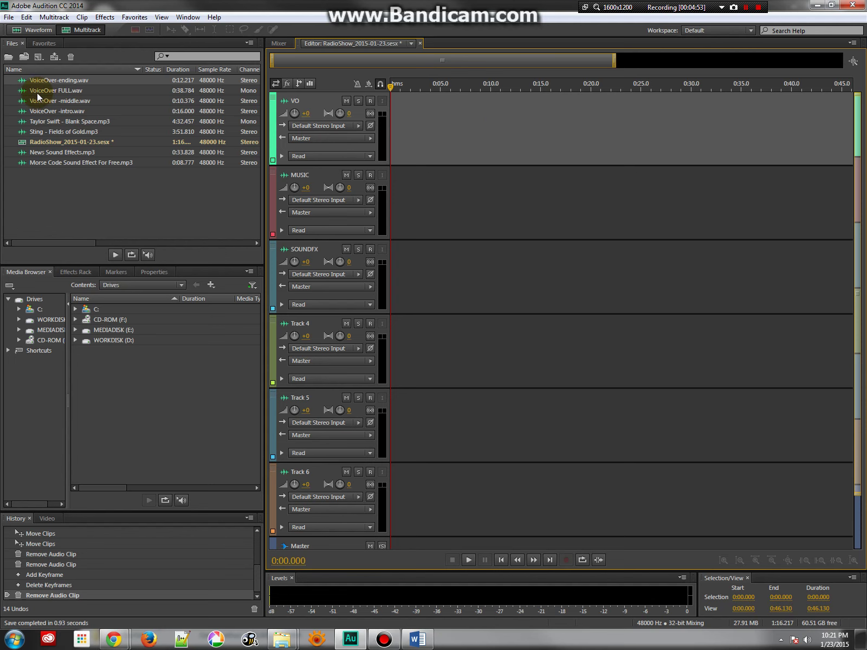
- Place VoiceOver FULL.wav at the VO track's start, check it in the waveform editor, and reopen the session
drag(36, 92, 397, 136)
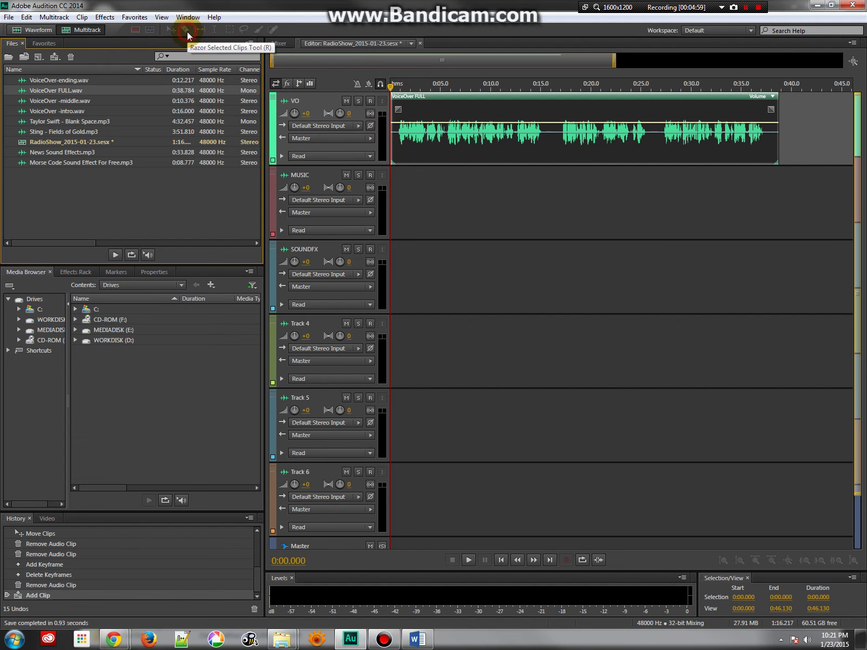
double_click(440, 113)
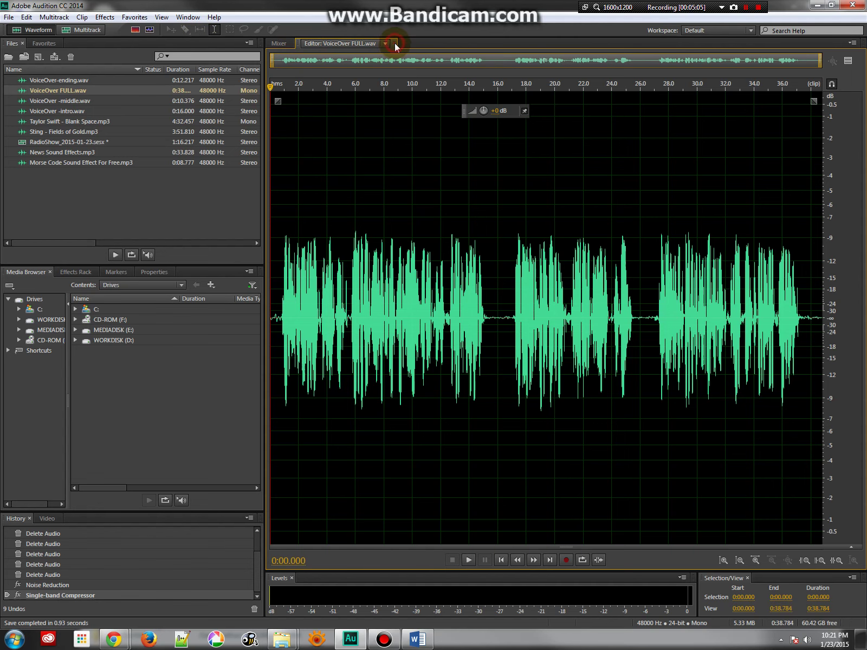
click(368, 44)
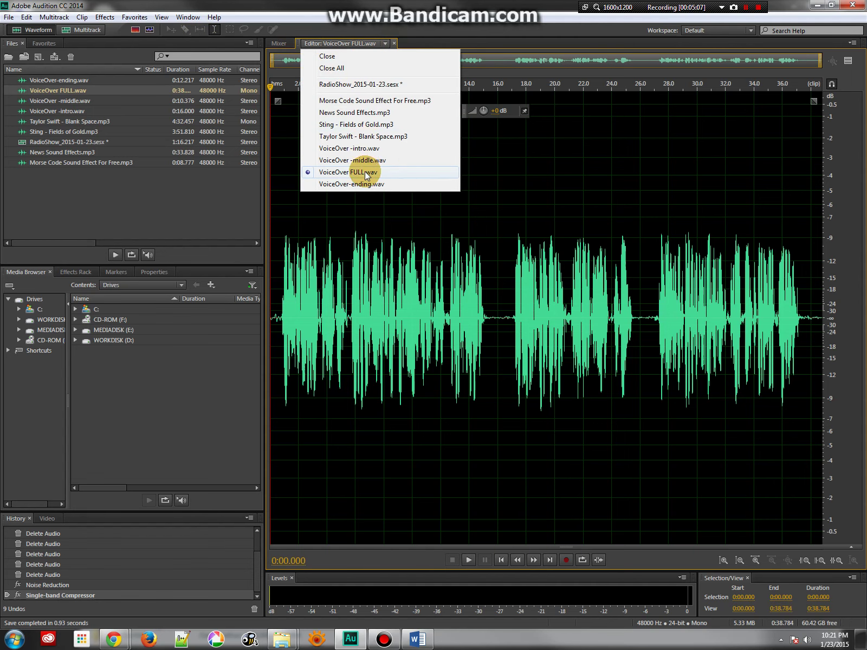
click(394, 45)
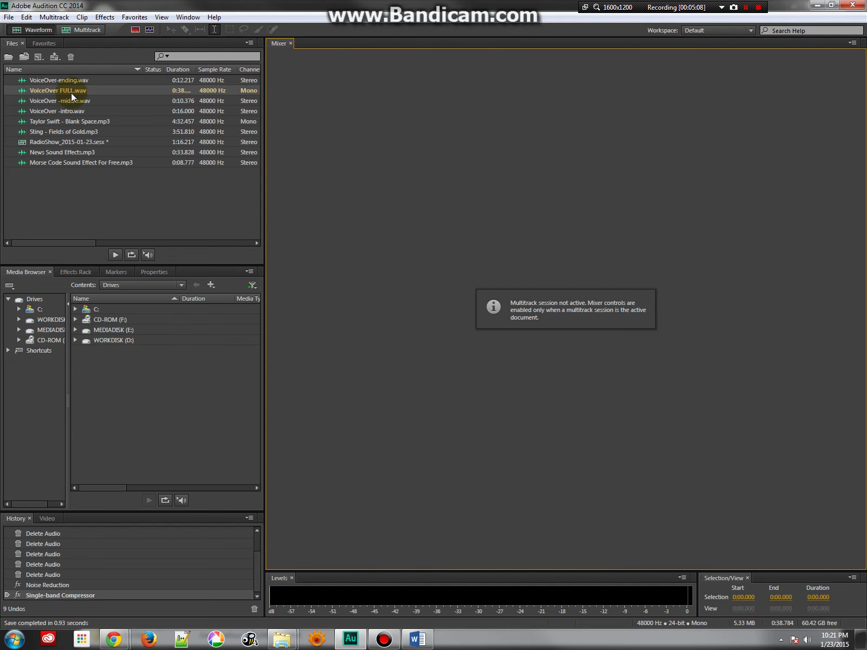
double_click(68, 141)
click(503, 120)
- Split the VoiceOver FULL clip at about 16 s and 26 s into three pieces
click(186, 29)
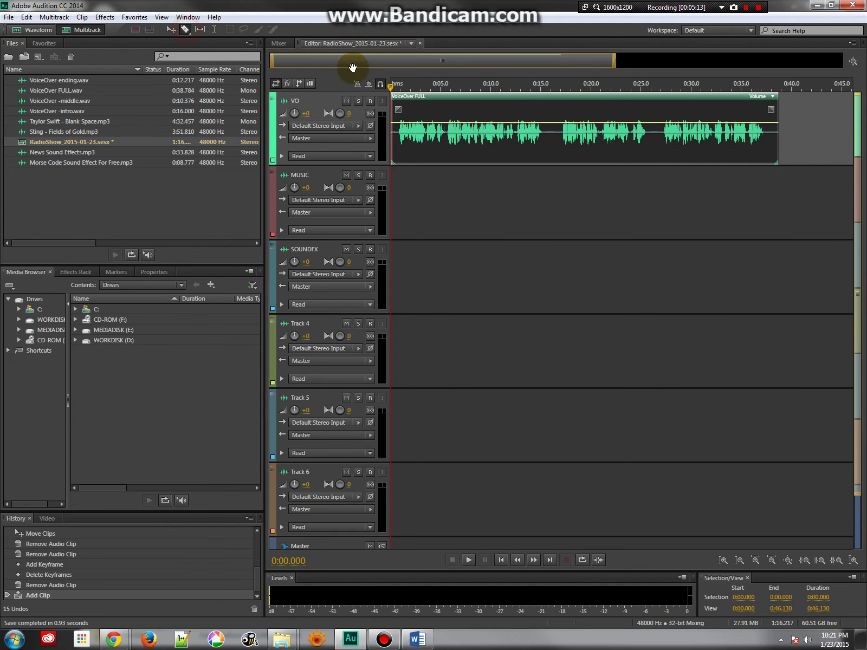
click(550, 128)
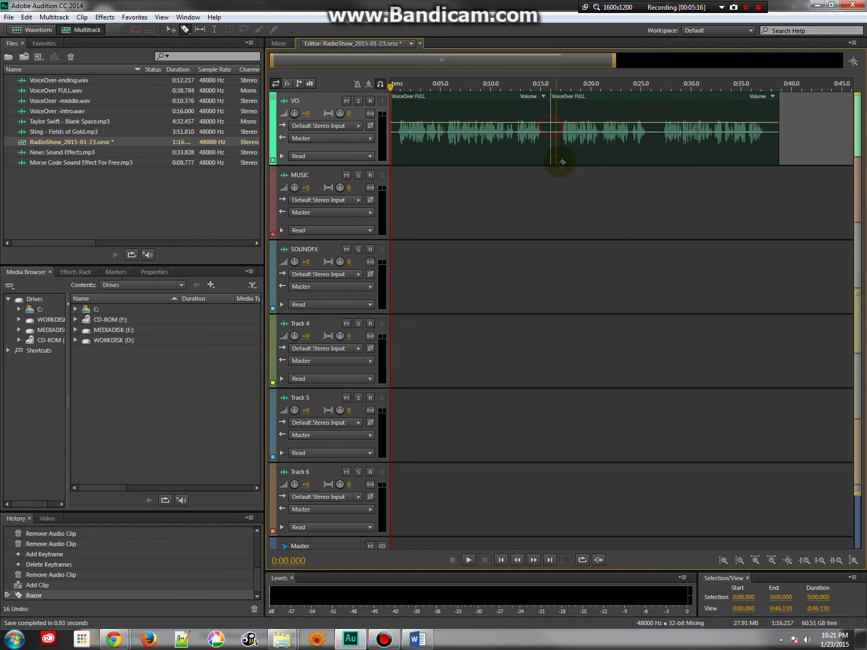
click(654, 132)
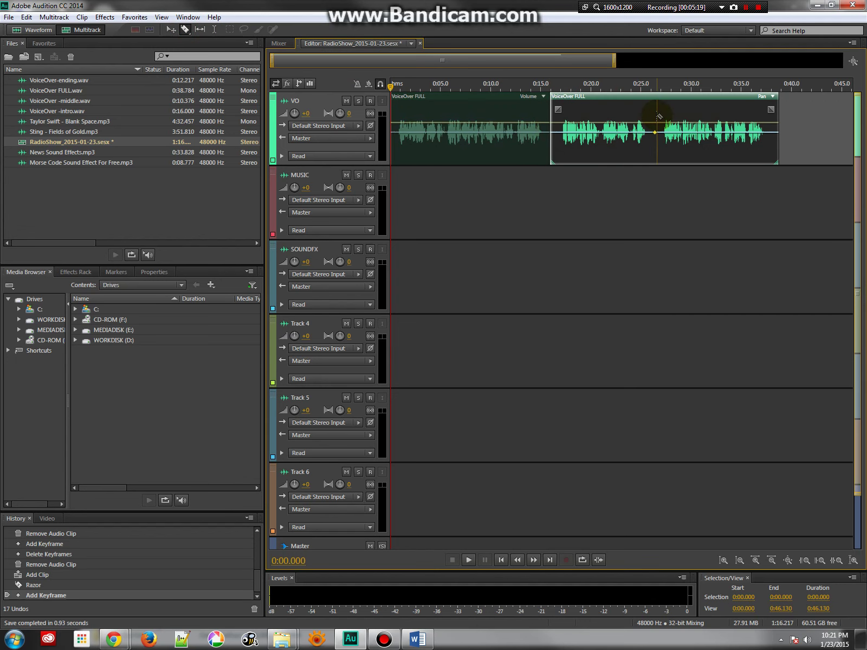
click(655, 117)
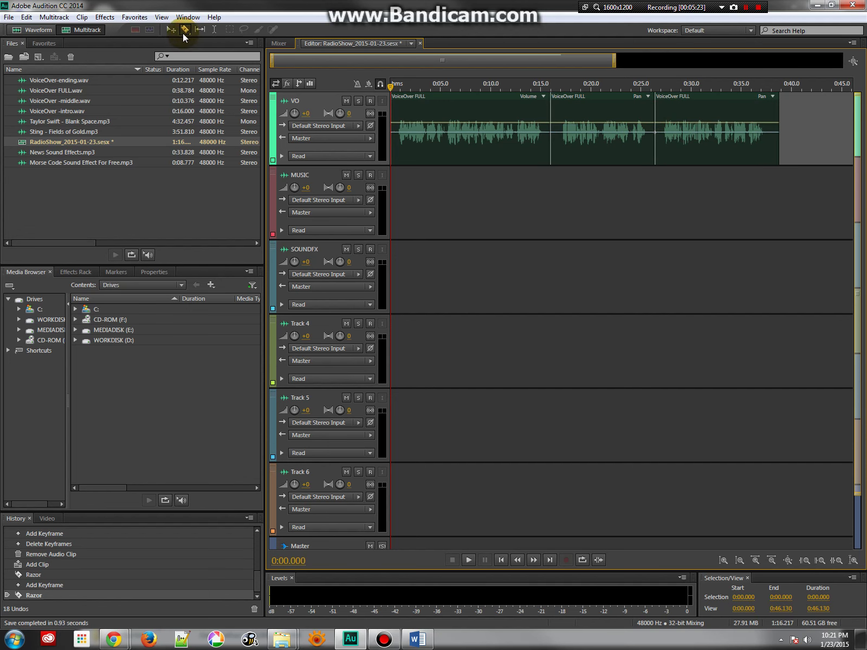
- Trim the start and end edges of the three voiceover pieces slightly inward
click(174, 32)
click(577, 111)
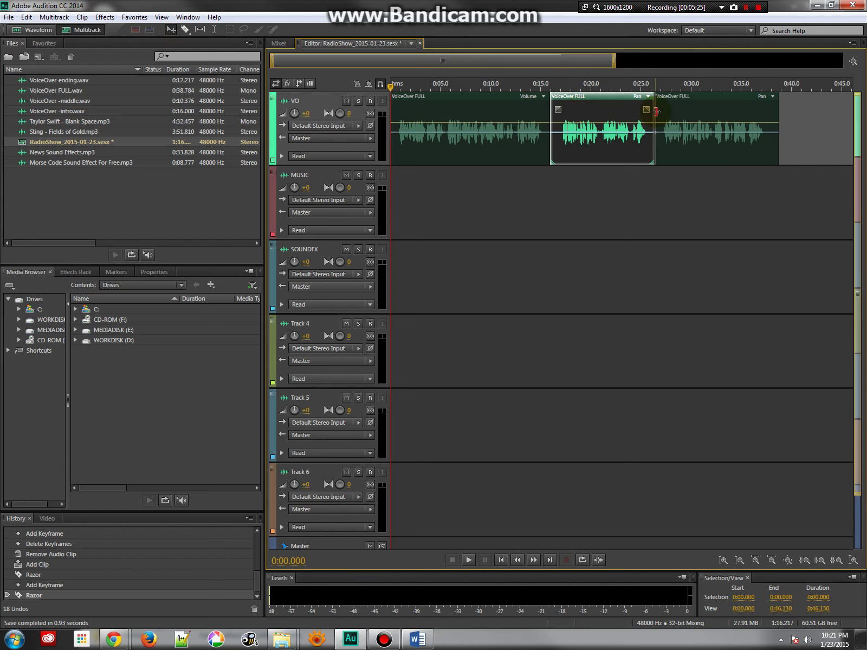
drag(655, 111, 649, 111)
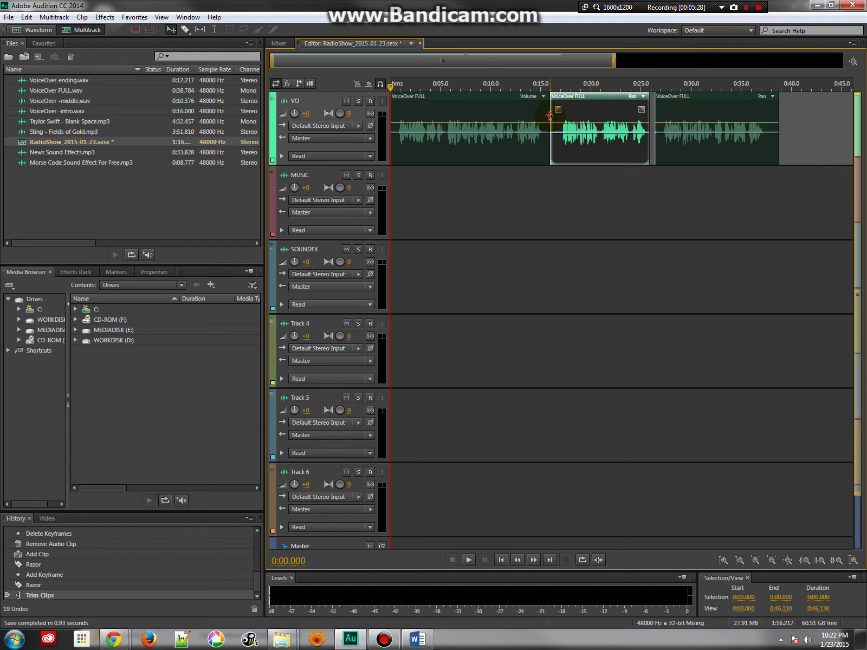
mouse_move(550, 115)
mouse_down()
mouse_move(559, 115)
mouse_move(543, 120)
mouse_up()
drag(392, 112, 395, 112)
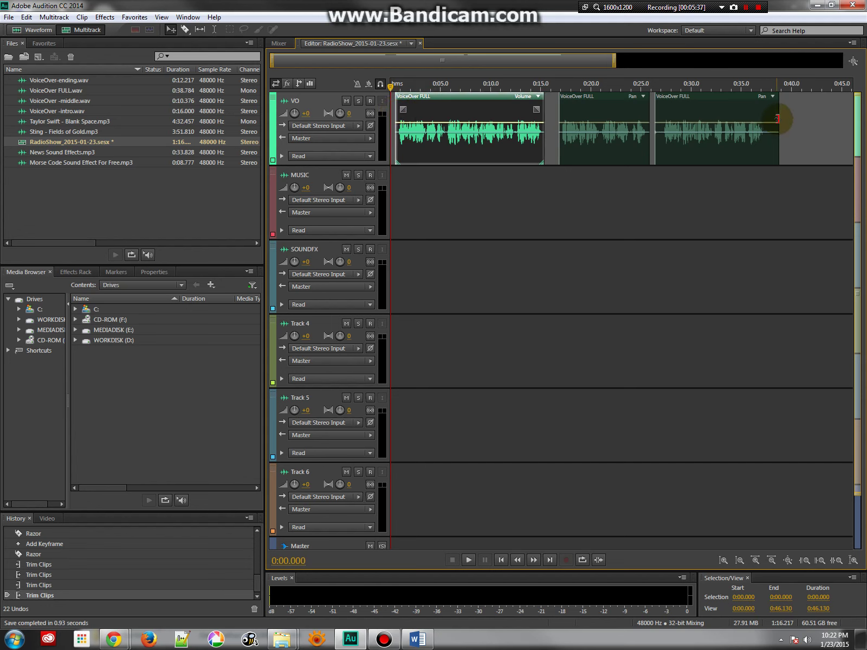
drag(778, 116, 765, 116)
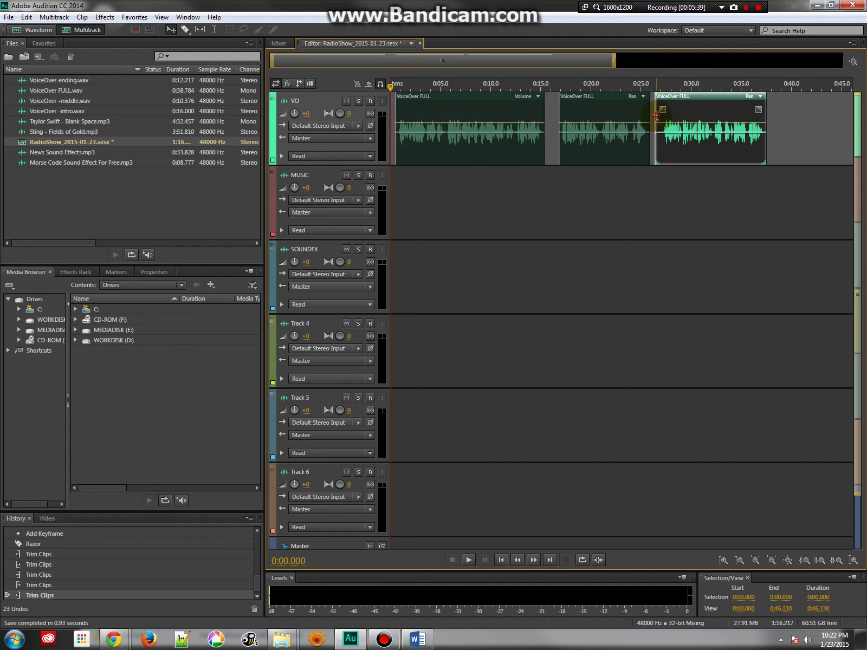
drag(656, 116, 661, 116)
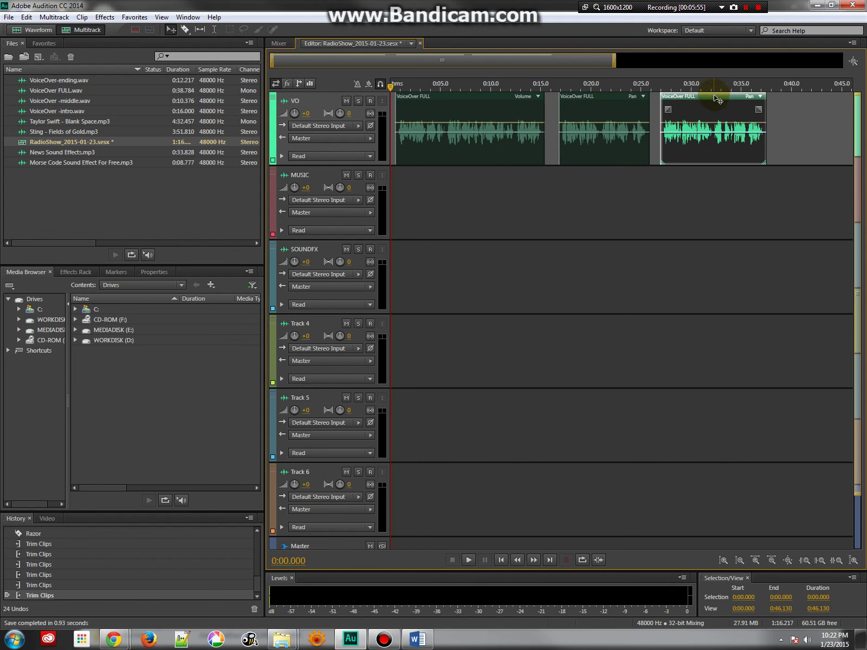
- Move the voiceover pieces later, to about 0:35 and 0:17.5, opening gaps
drag(716, 98, 797, 97)
drag(581, 105, 562, 102)
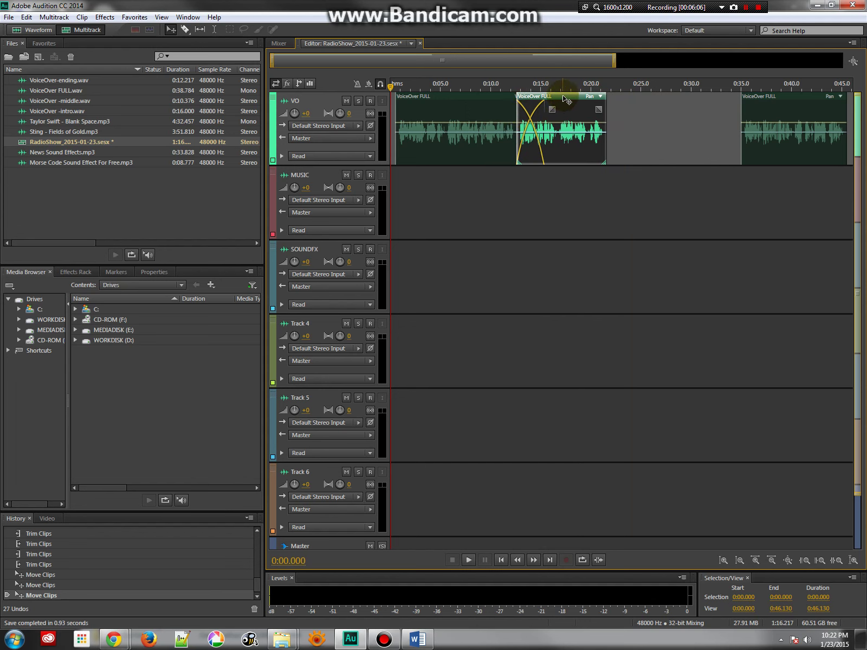
drag(564, 99, 617, 105)
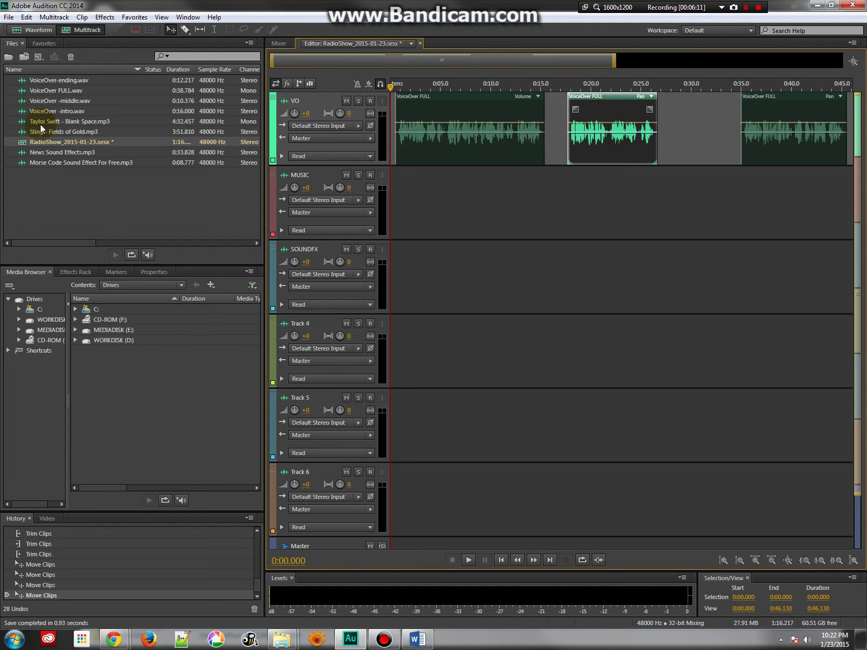
click(19, 137)
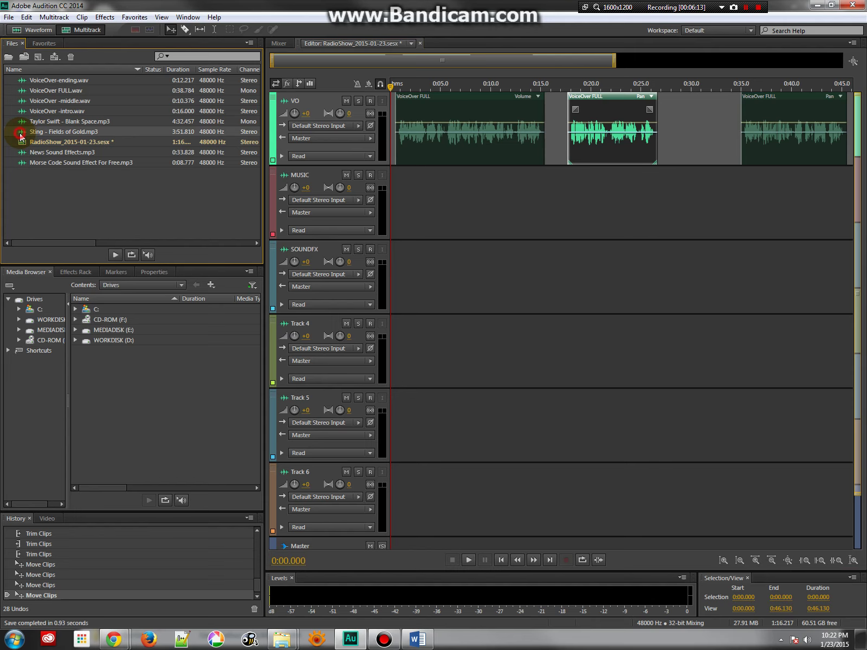
double_click(19, 133)
drag(280, 199, 460, 188)
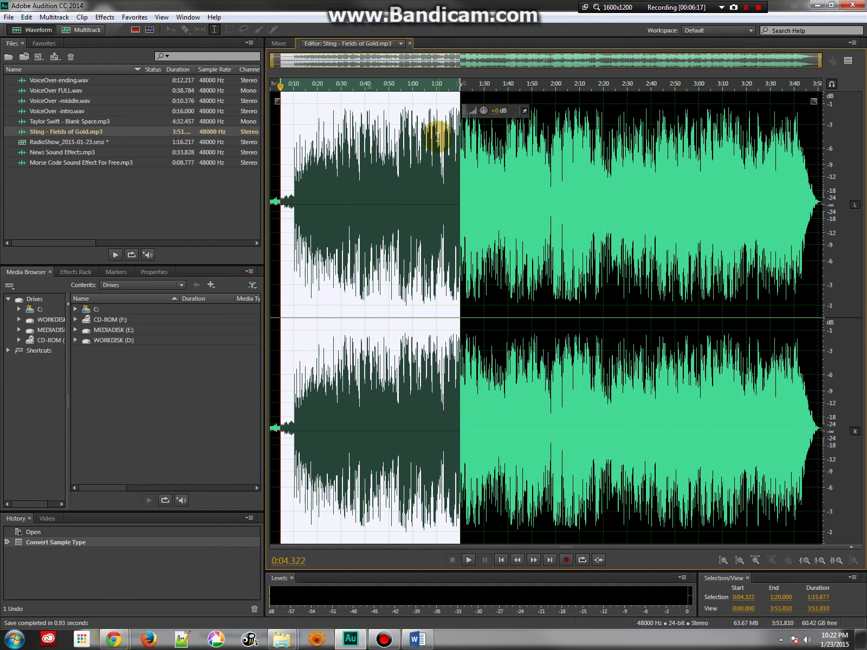
click(278, 44)
double_click(62, 140)
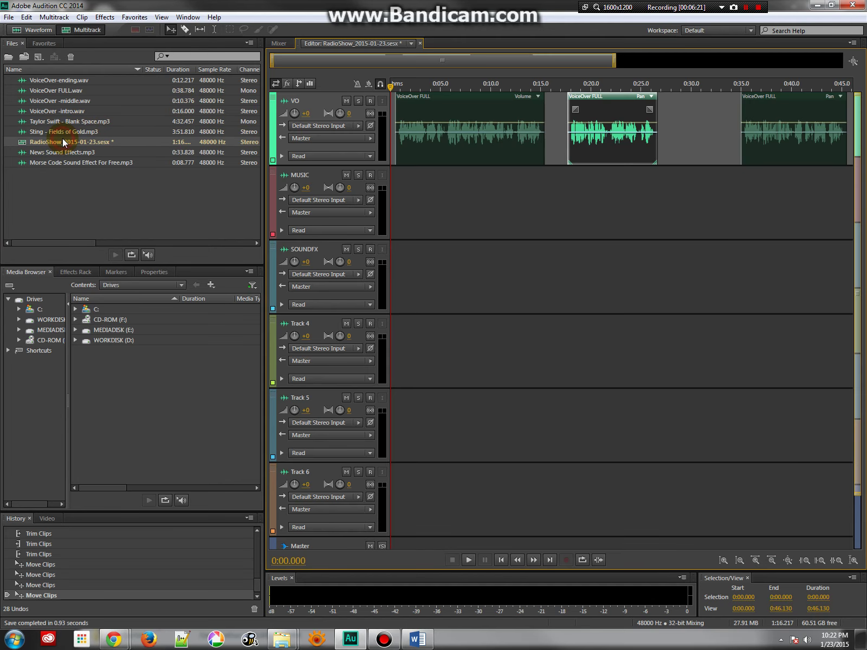
click(321, 43)
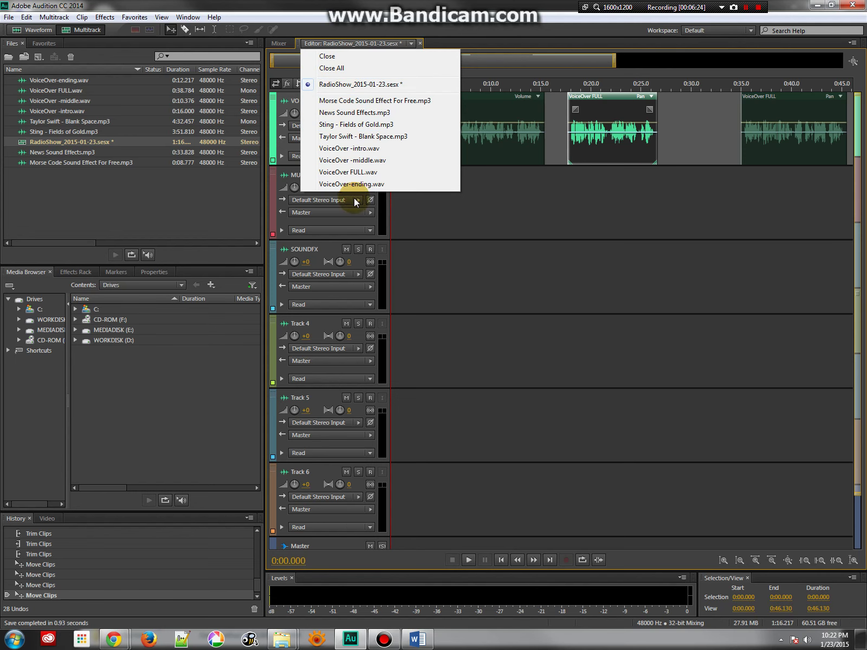
click(344, 87)
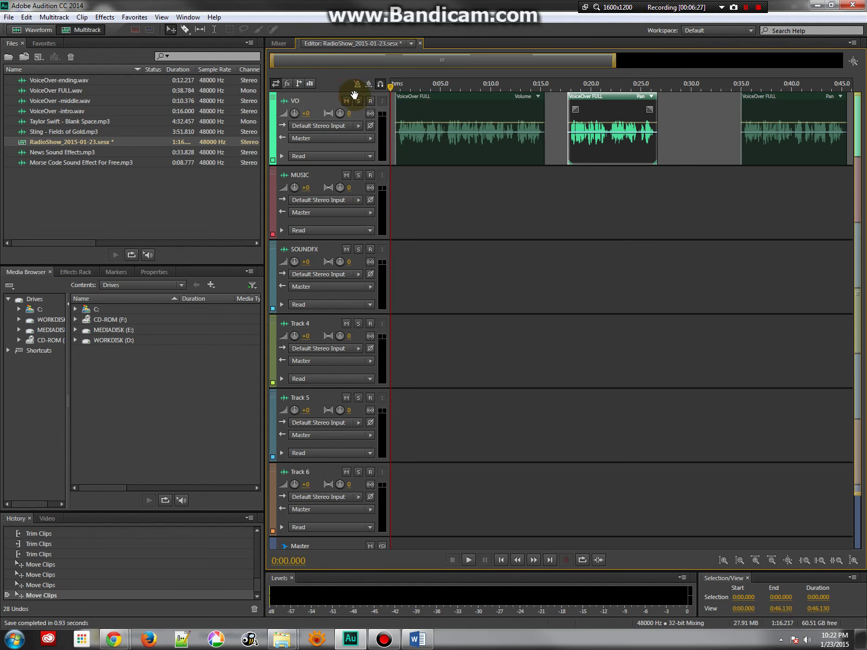
- Place Sting - Fields of Gold on the MUSIC track and cut off its tail
drag(24, 135, 464, 199)
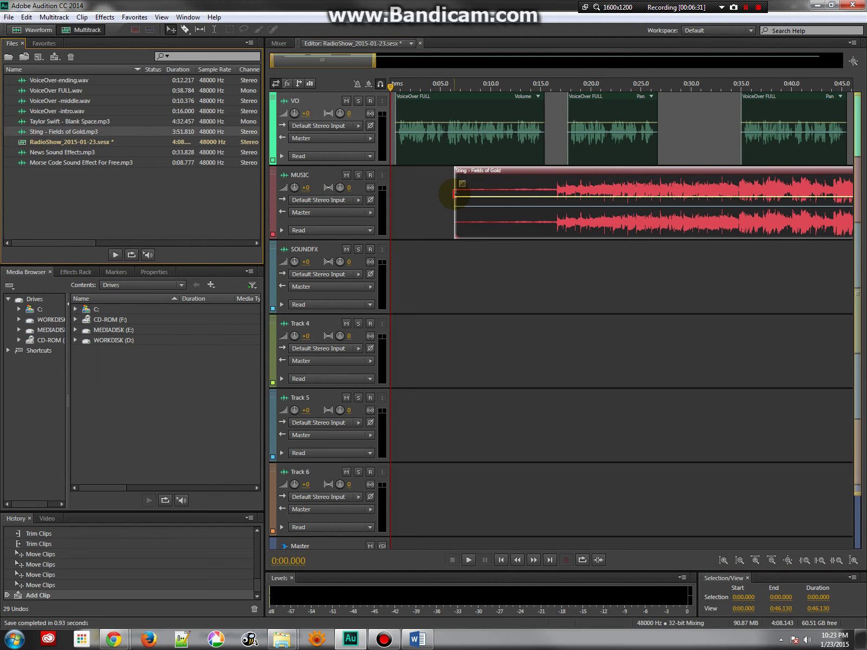
drag(746, 185, 726, 186)
click(184, 30)
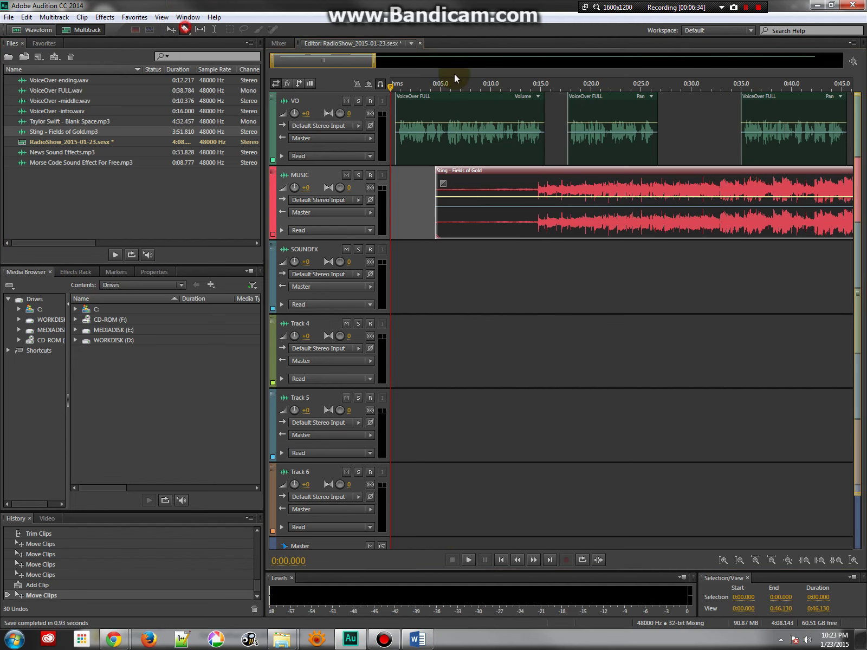
click(815, 186)
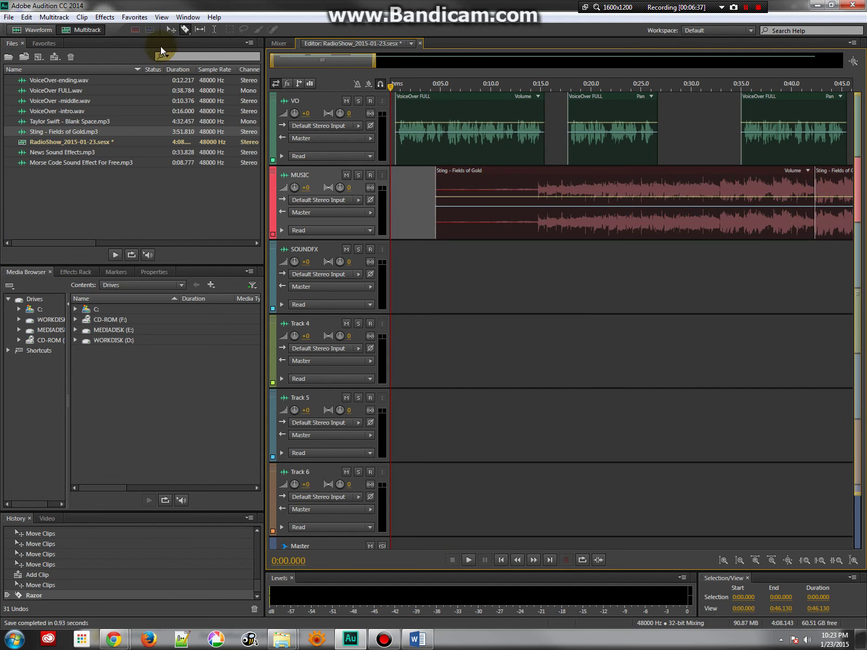
click(171, 30)
click(825, 180)
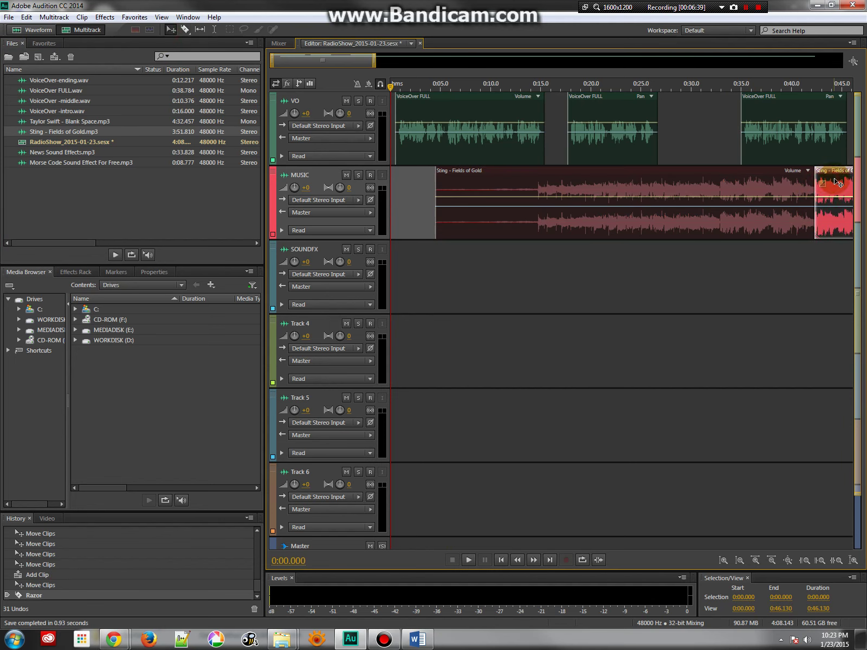
key(Delete)
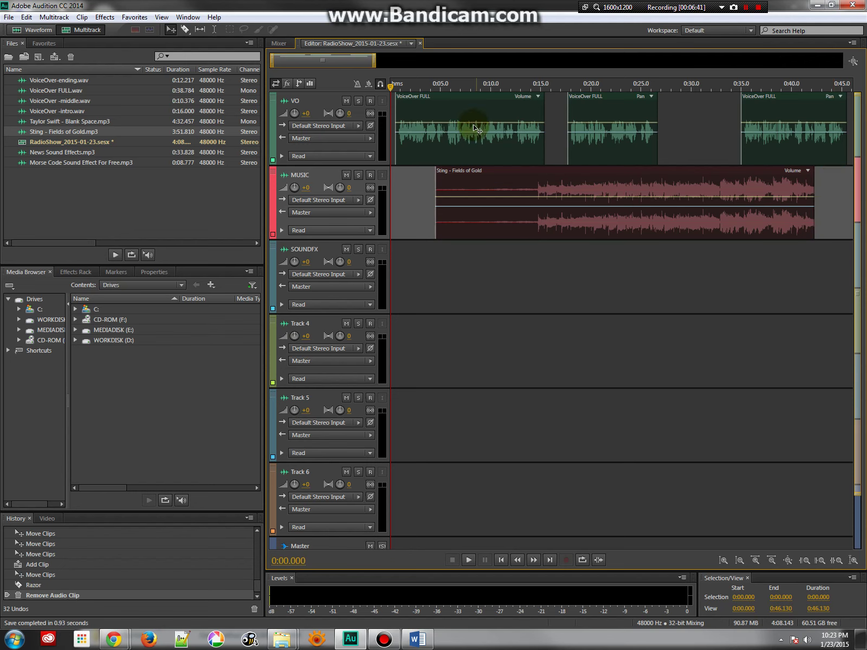
- Preview the mix from about 0:03.8
key(space)
drag(468, 86, 428, 87)
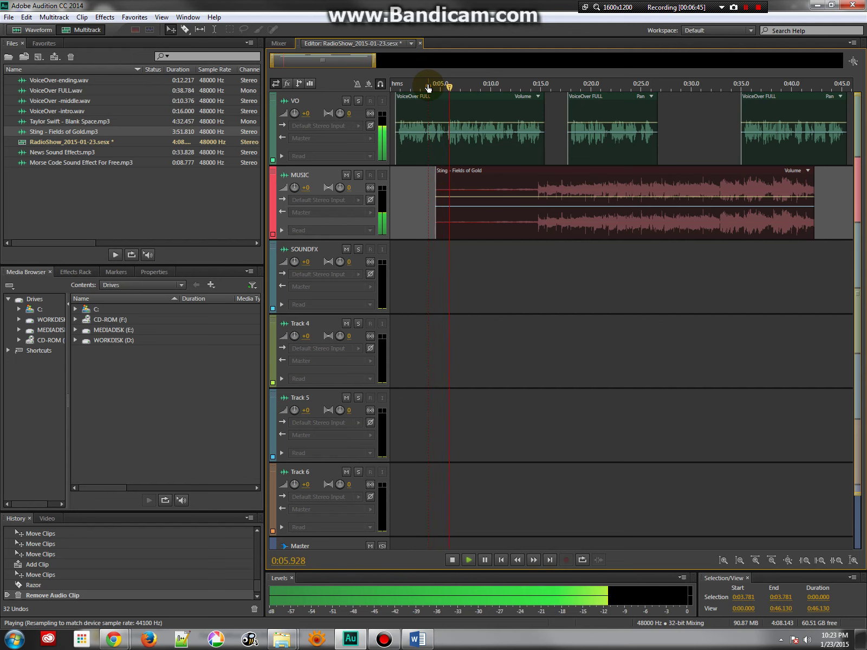
key(space)
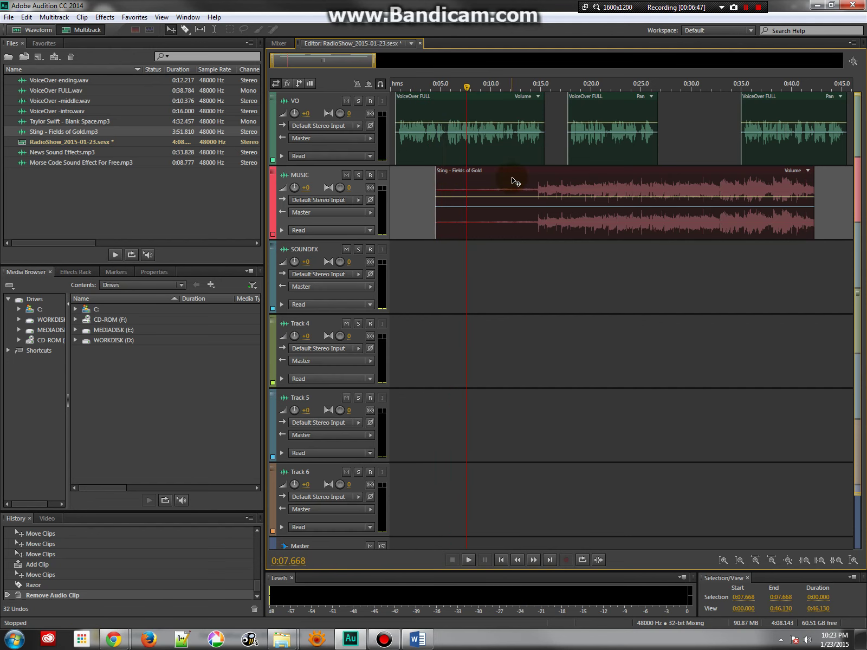
- Move the Sting clip later, add News Sound Effects, and cut it at 0:21.5, deleting the first part
drag(513, 174, 747, 175)
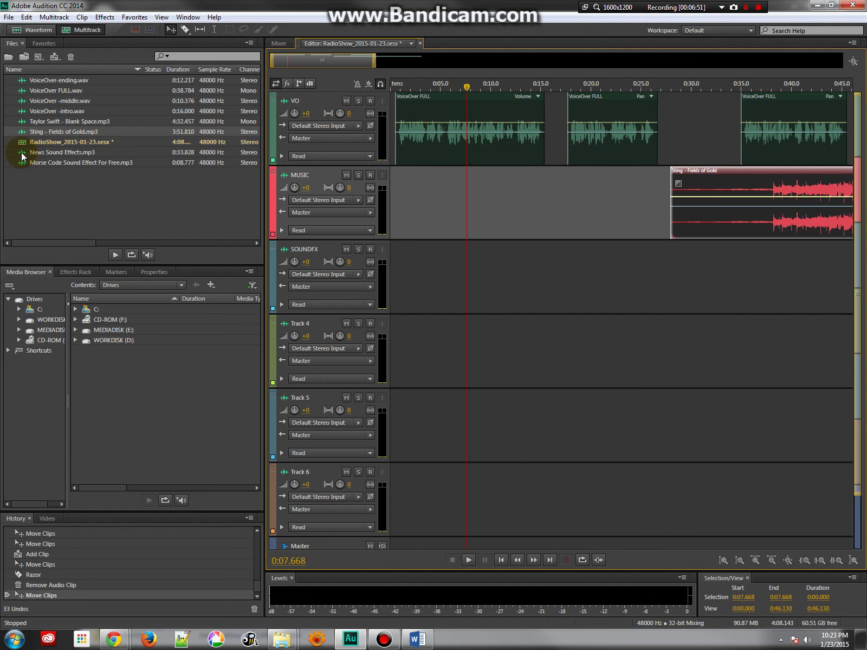
drag(22, 156, 387, 297)
click(644, 260)
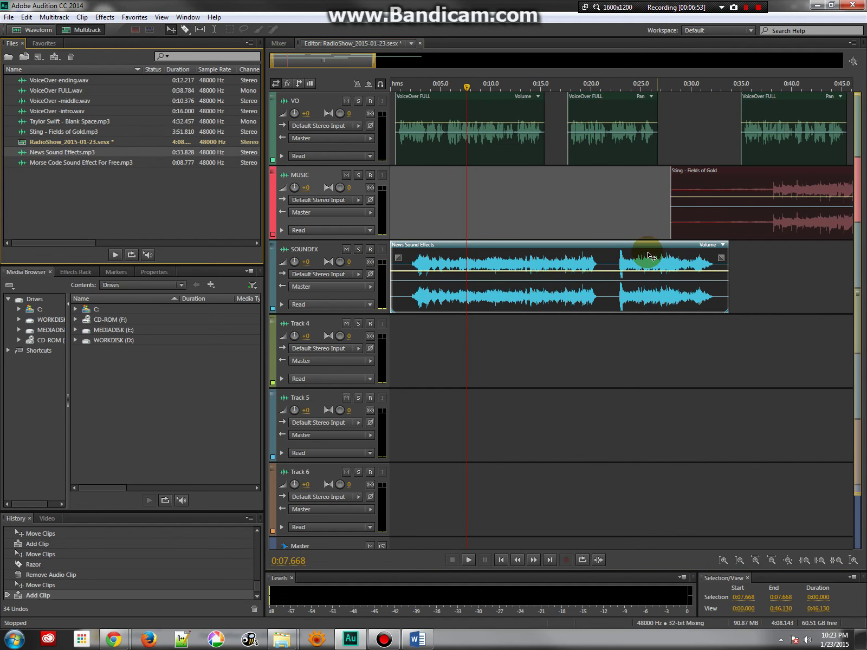
click(185, 29)
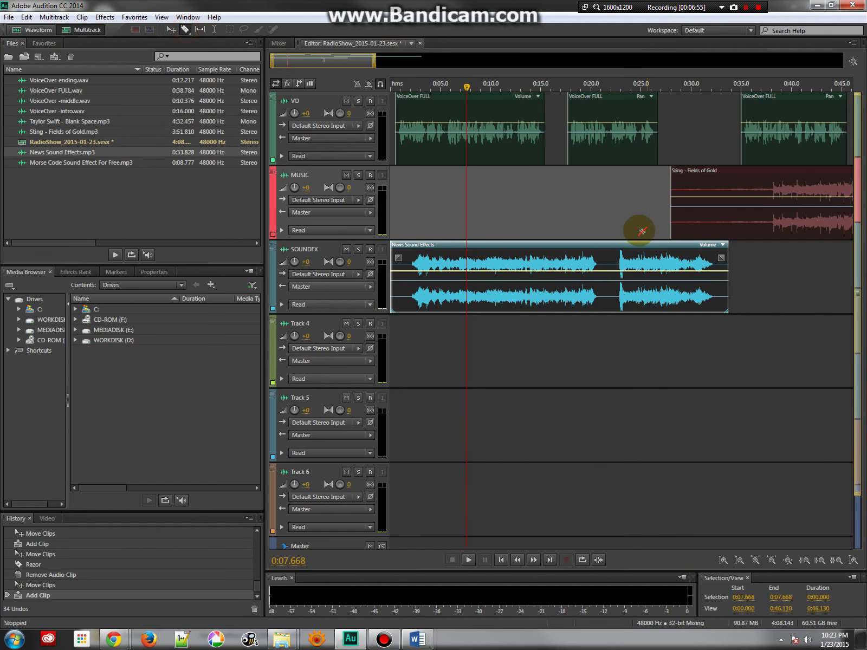
click(618, 259)
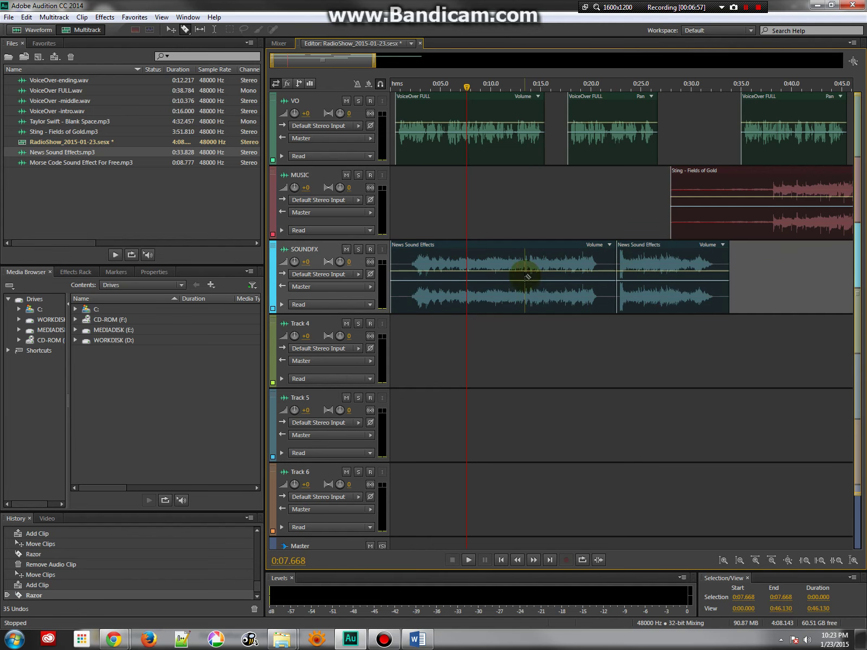
click(170, 30)
click(554, 257)
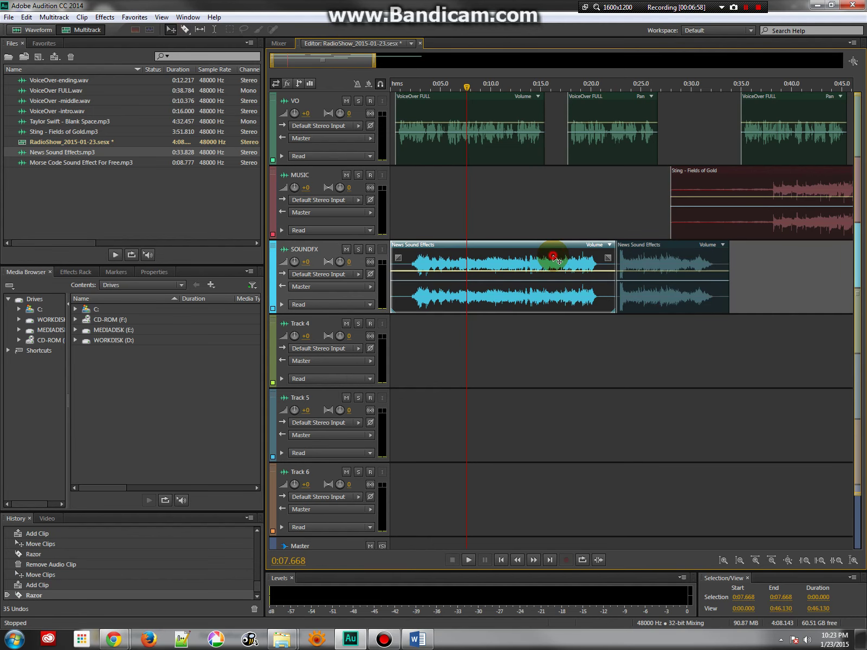
key(Delete)
- Put the news piece at the MUSIC track start, shift the voiceovers to about 0:09.4, and preview
drag(668, 259, 442, 206)
drag(421, 110, 508, 110)
drag(645, 108, 729, 109)
key(space)
click(455, 87)
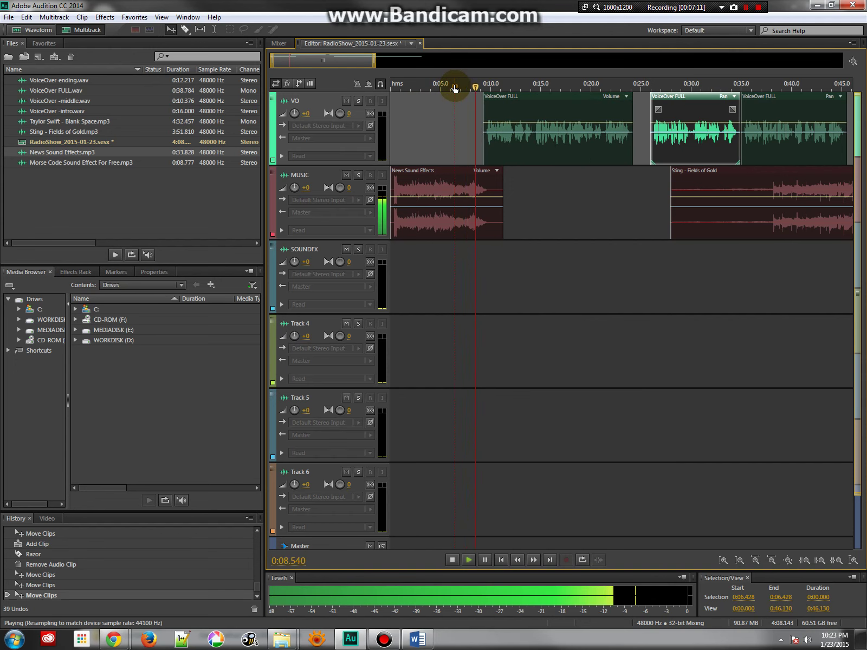
- Nudge the first voiceover clip earlier to about 0:09, overlapping the news sting's tail, and preview
key(space)
click(526, 103)
drag(494, 87, 468, 86)
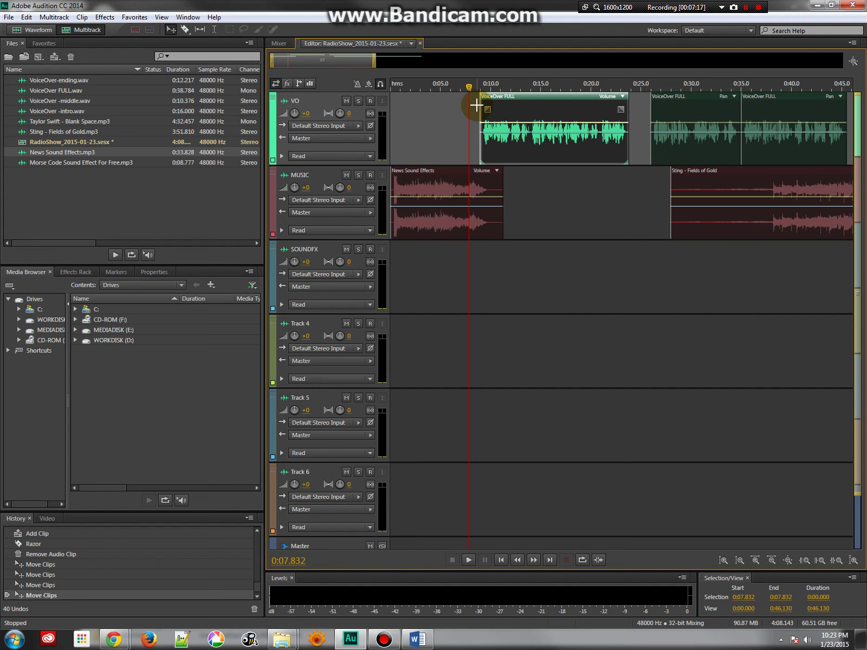
key(space)
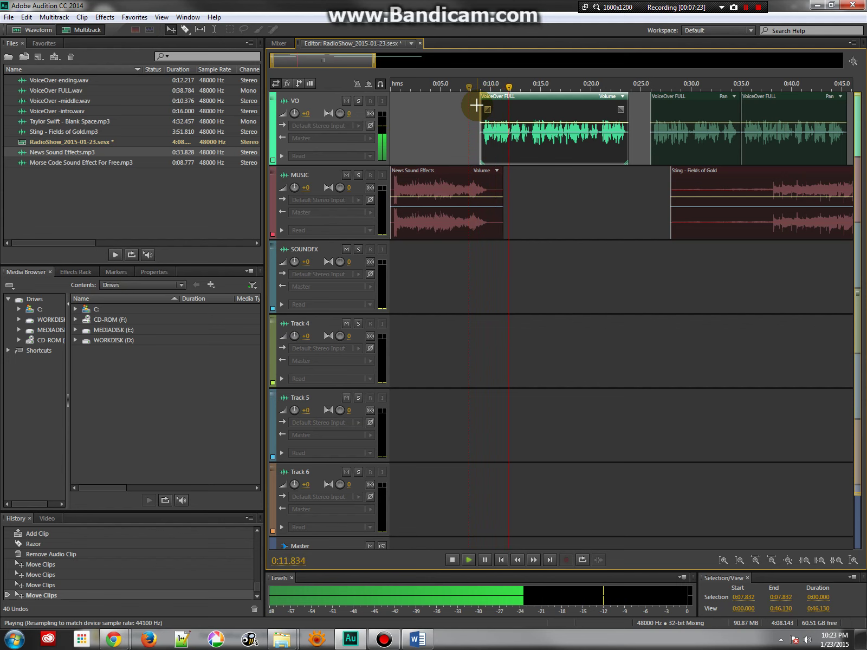
key(space)
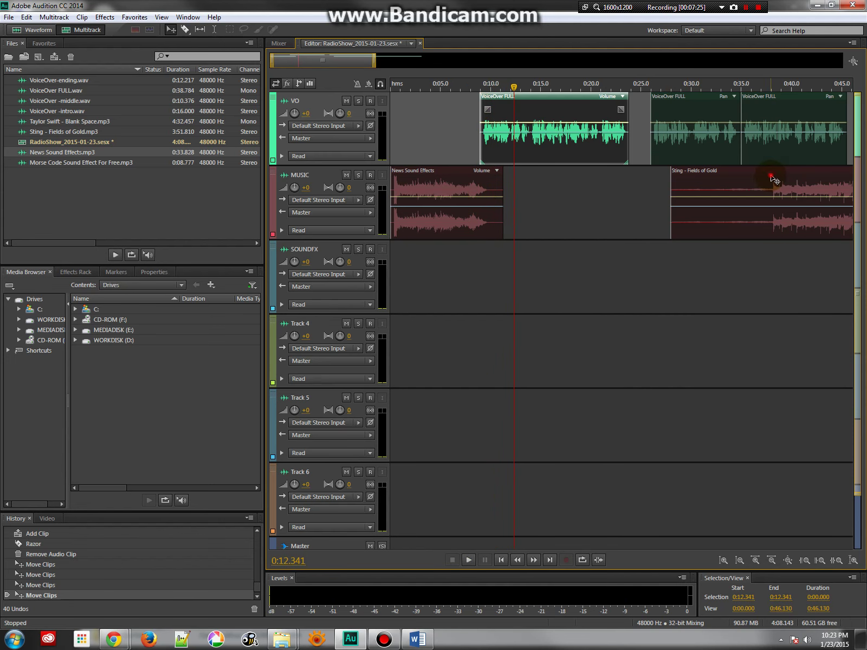
- Move the Sting clip earlier on MUSIC and listen to its intro around 0:18–0:22
drag(772, 177, 629, 194)
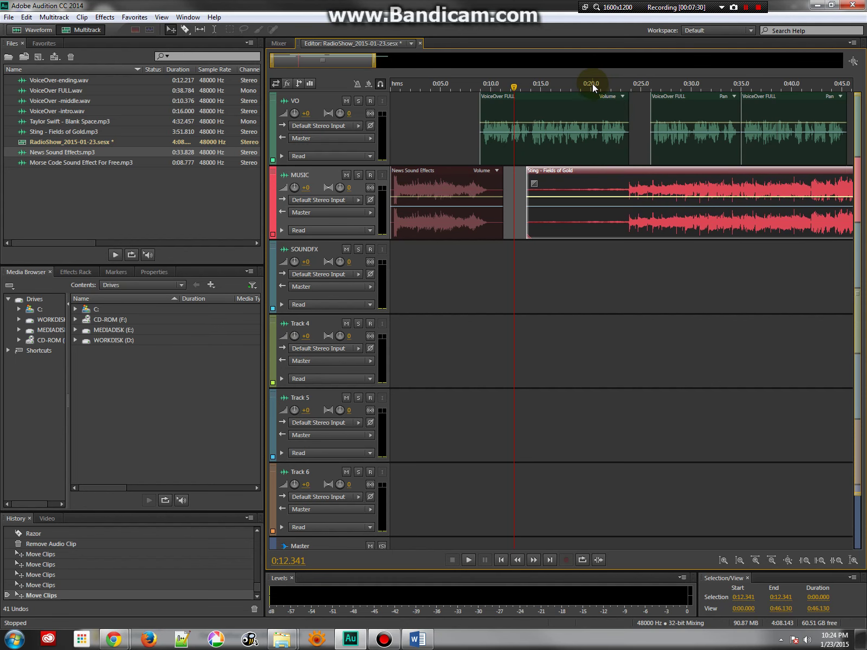
key(space)
click(611, 87)
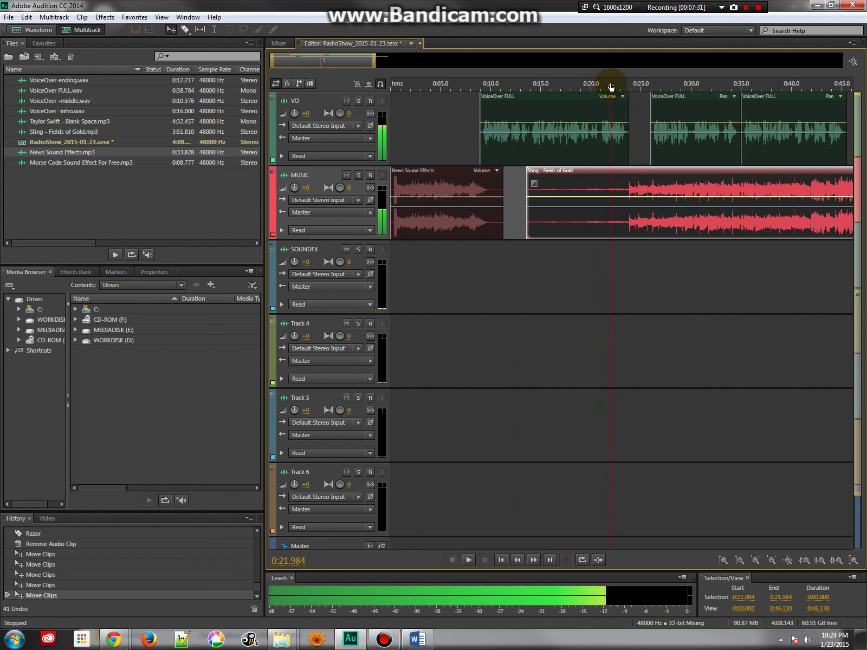
click(575, 87)
key(space)
- Add a fade-in to the Sting - Fields of Gold clip and preview it from about 0:12
click(536, 188)
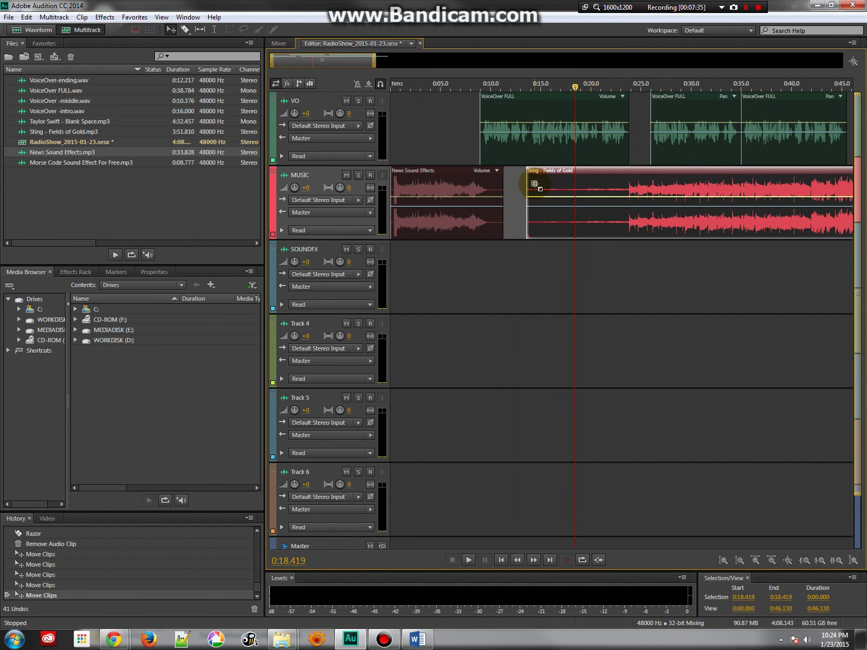
drag(535, 184, 586, 182)
click(557, 86)
key(space)
click(515, 87)
key(space)
key(space)
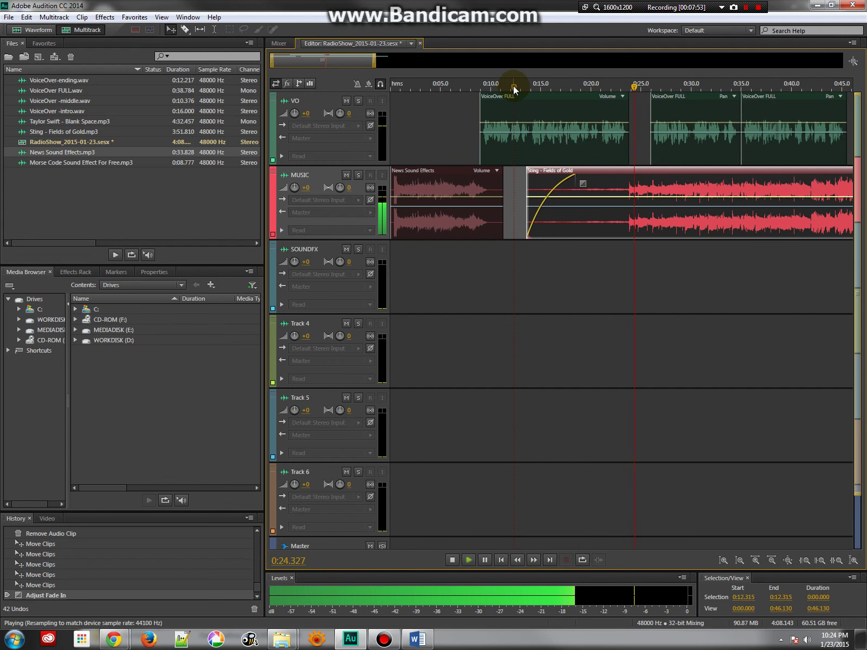
key(space)
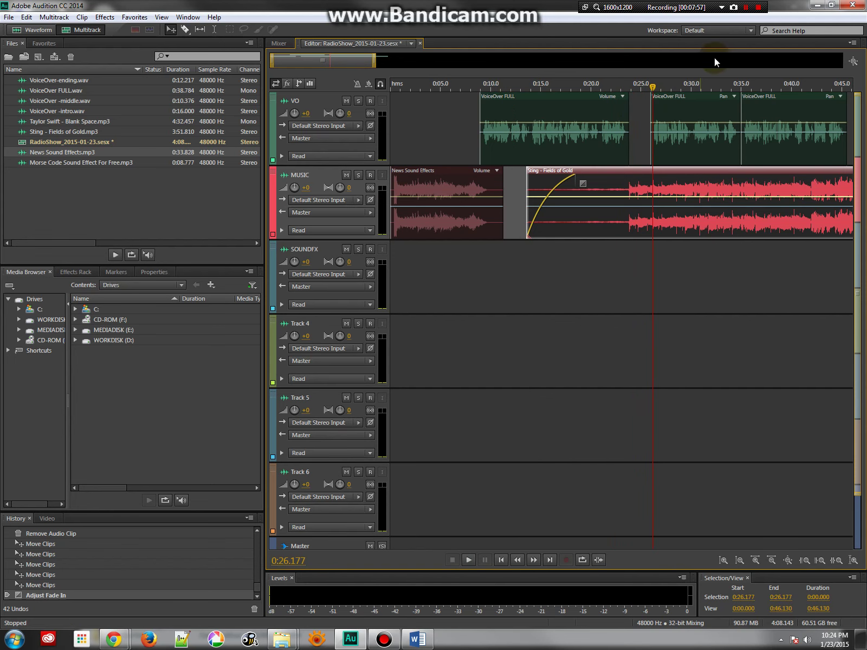
- Shift a VoiceOver FULL clip later to about 0:47 and check the timing from 0:40
drag(761, 101, 742, 108)
drag(454, 99, 665, 98)
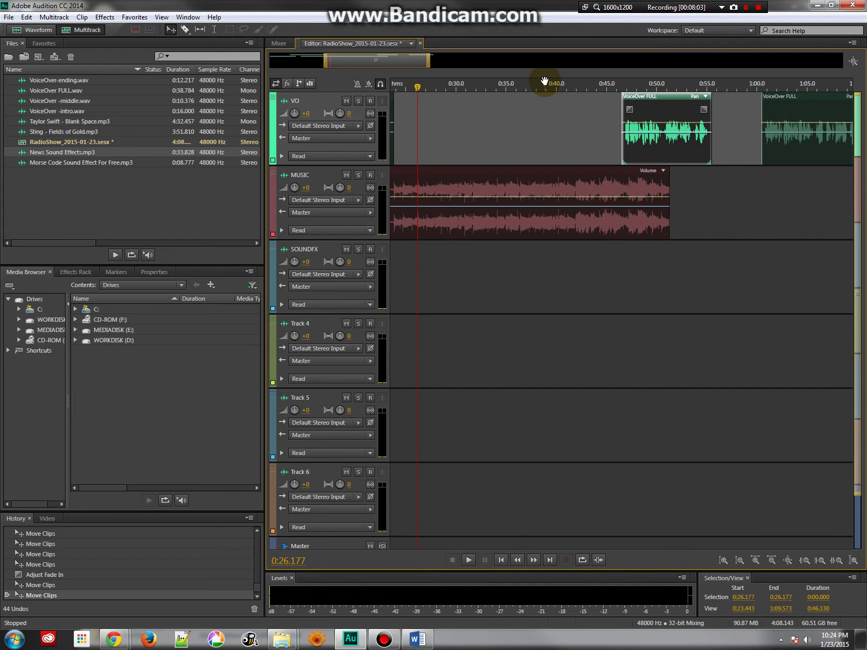
click(557, 87)
key(space)
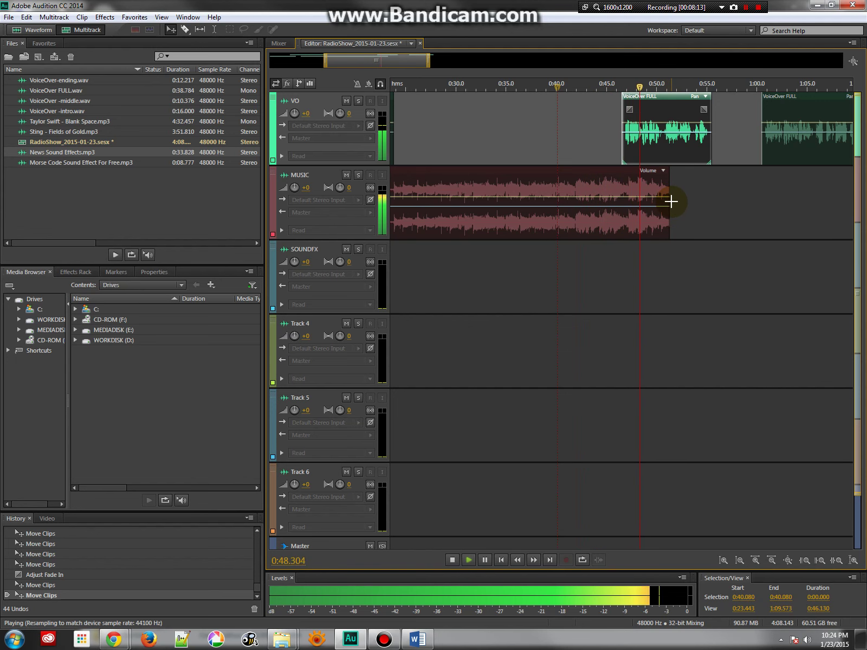
key(space)
key(space)
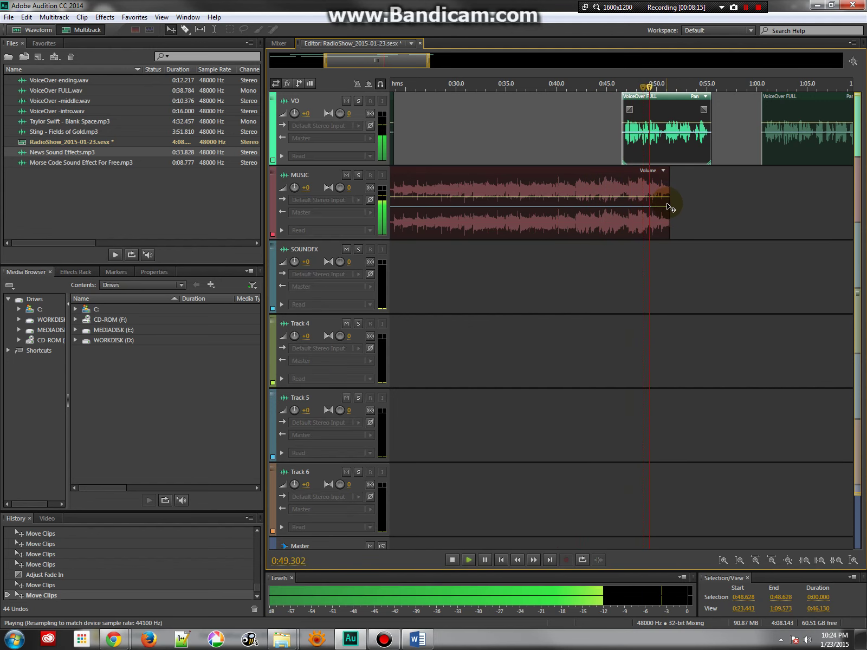
key(space)
- Shorten the Sting clip's end with a fade-out and move the VoiceOver FULL clip further right
mouse_move(671, 192)
mouse_down()
mouse_move(698, 181)
mouse_move(633, 183)
mouse_up()
drag(632, 106, 686, 88)
click(660, 88)
mouse_move(774, 102)
mouse_down()
mouse_move(862, 103)
mouse_move(759, 103)
mouse_up()
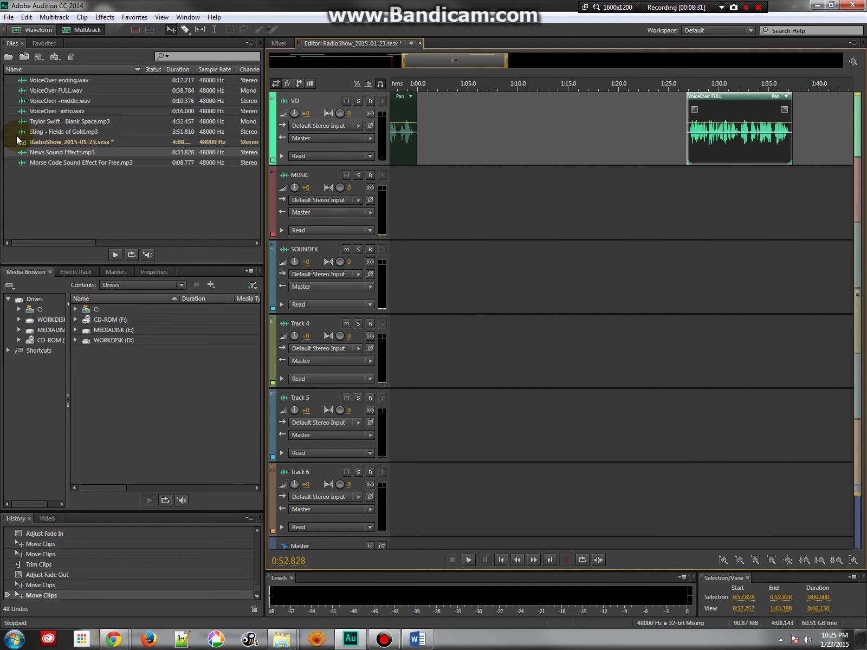
- Add Taylor Swift - Blank Space to MUSIC, butted right after the Sting song
drag(23, 125, 389, 200)
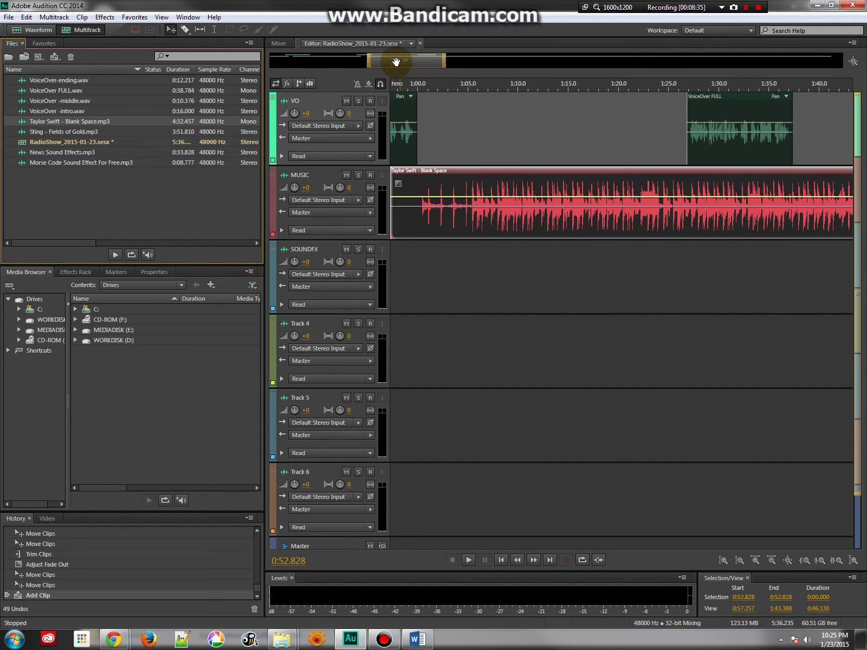
drag(369, 63, 337, 62)
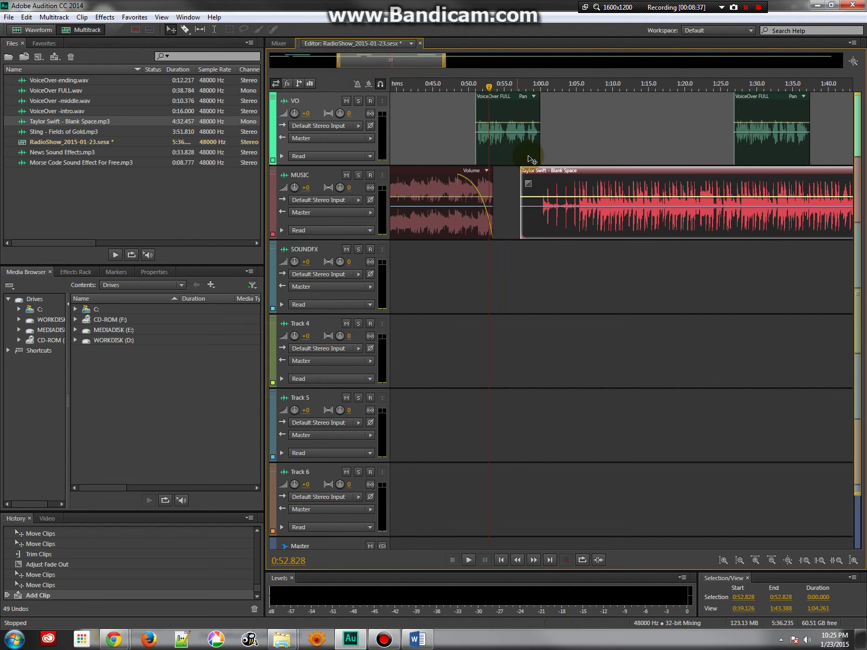
mouse_move(549, 174)
mouse_down()
mouse_move(523, 174)
mouse_move(533, 173)
mouse_up()
drag(491, 90, 562, 96)
drag(574, 171, 565, 174)
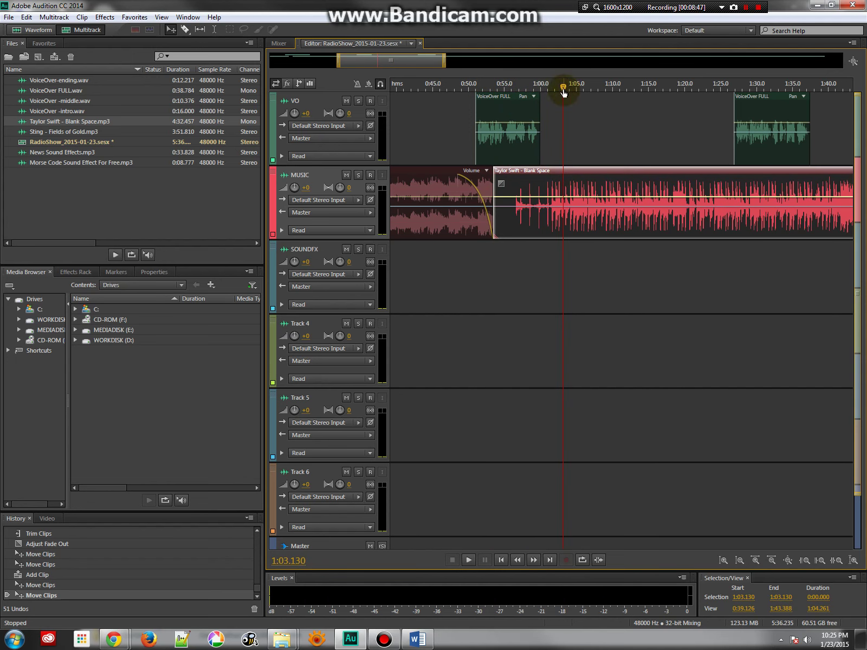
drag(564, 93, 687, 108)
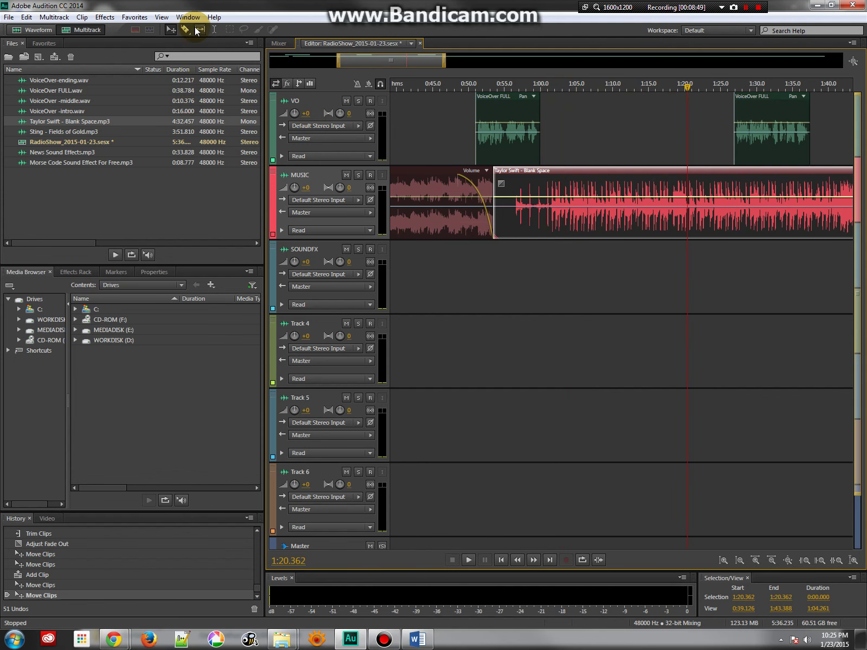
- Cut the Blank Space clip at 1:20 and delete the part after it
click(185, 30)
click(699, 198)
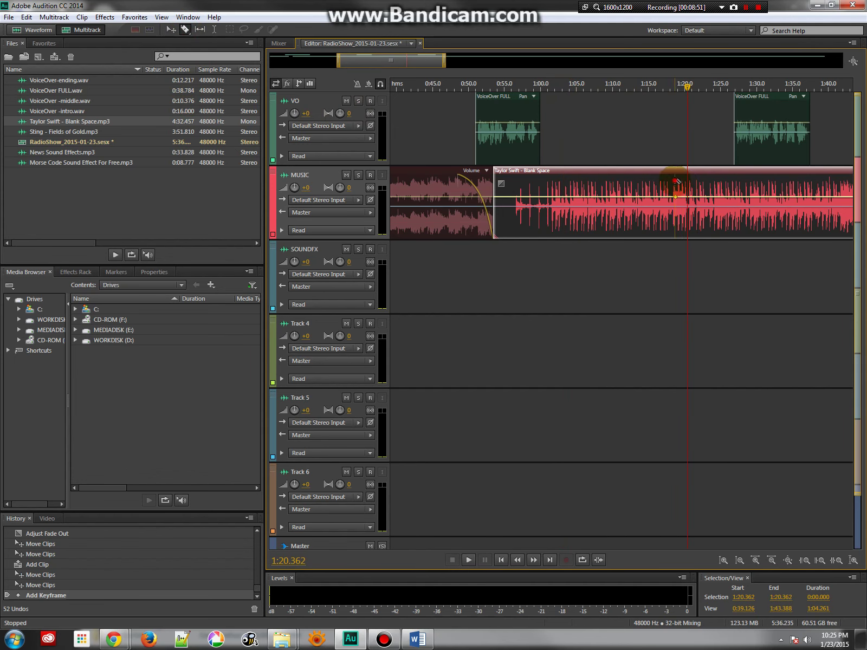
click(675, 181)
click(171, 30)
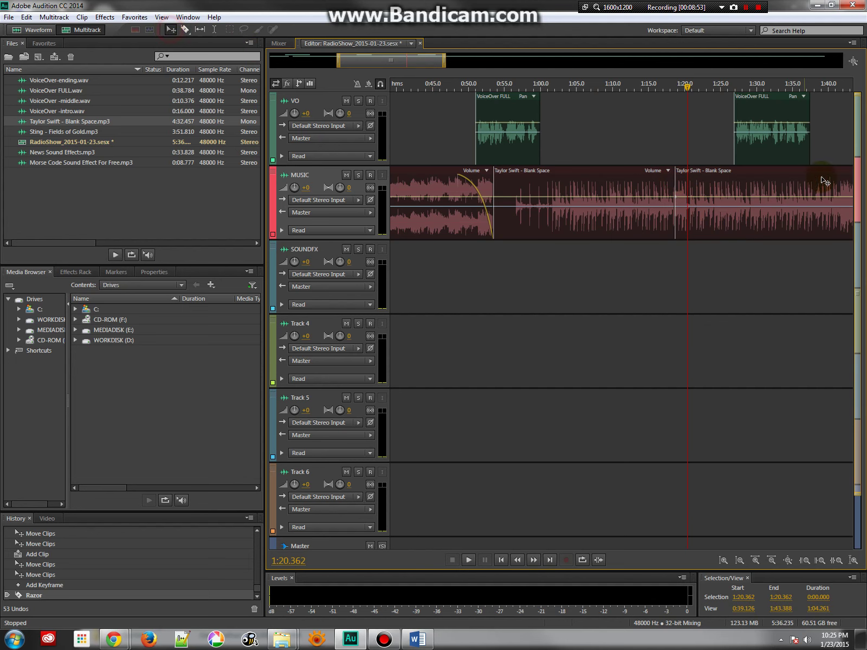
click(779, 189)
key(Delete)
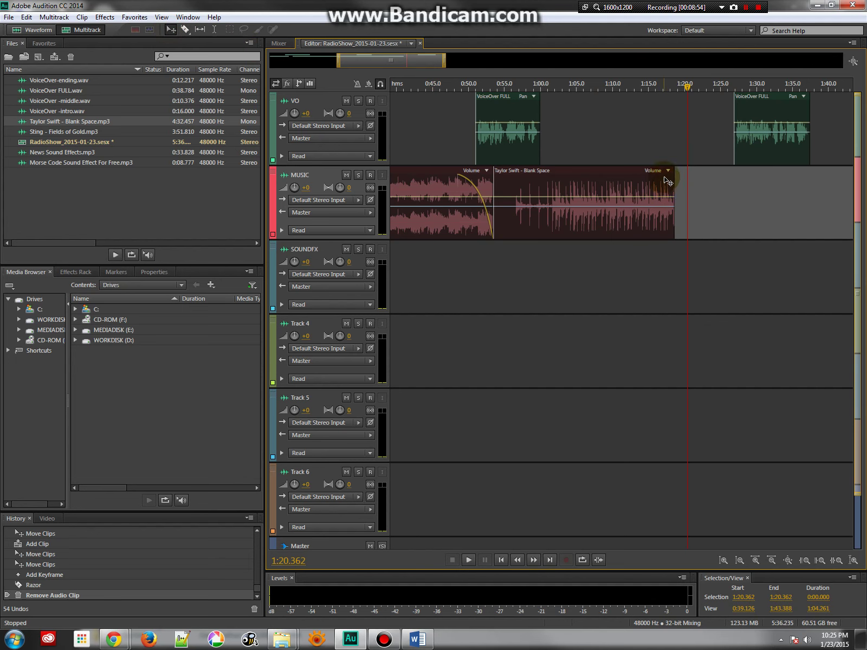
- Fade out the end of Blank Space and move the last VoiceOver FULL clip to about 1:17
click(668, 184)
drag(667, 185, 625, 183)
drag(758, 127, 678, 128)
drag(634, 85, 493, 98)
- Review the mix from 0:18, nudge the VoiceOver FULL clip near 0:55 later, and replay from 0:50
key(space)
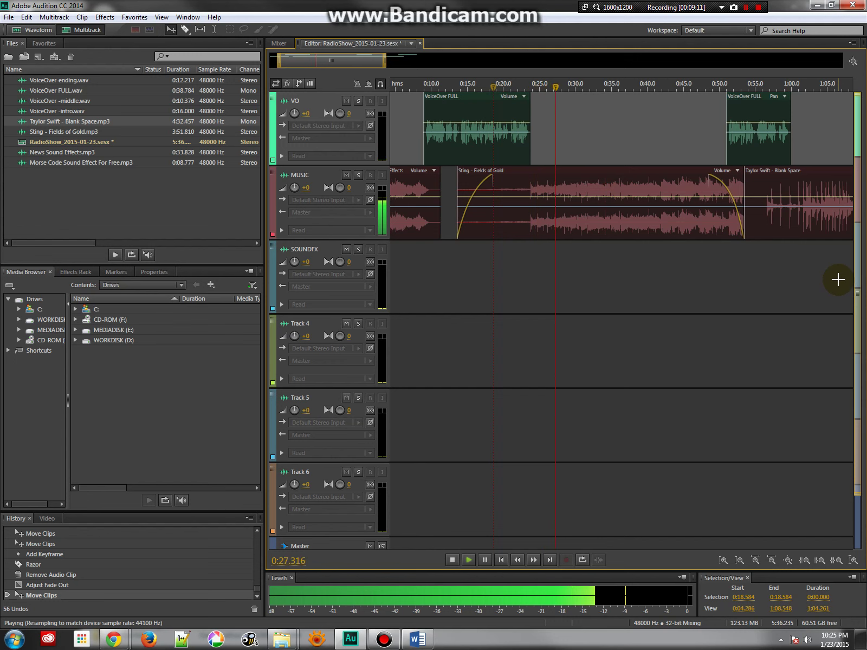
key(space)
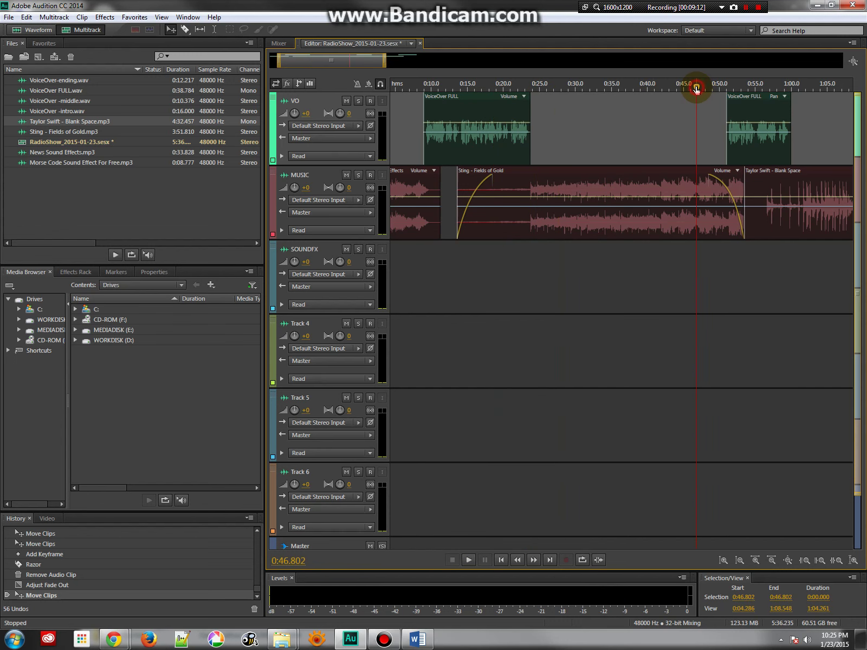
key(space)
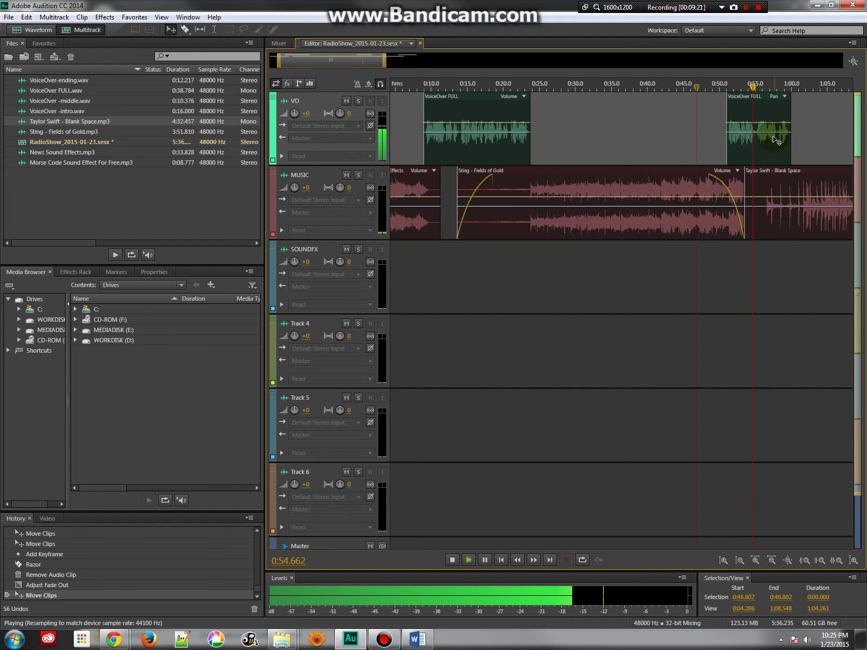
key(space)
drag(770, 130, 779, 131)
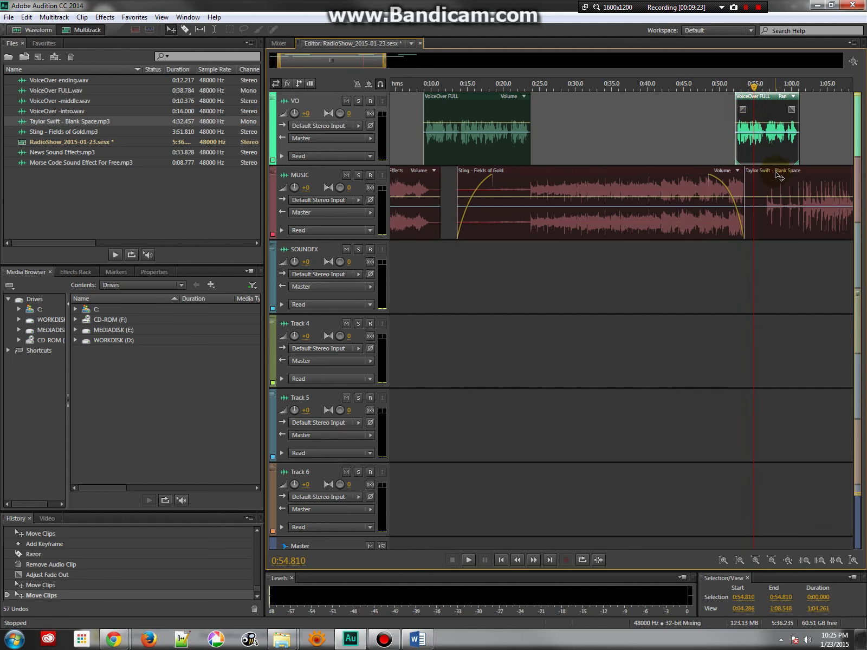
drag(730, 84, 730, 85)
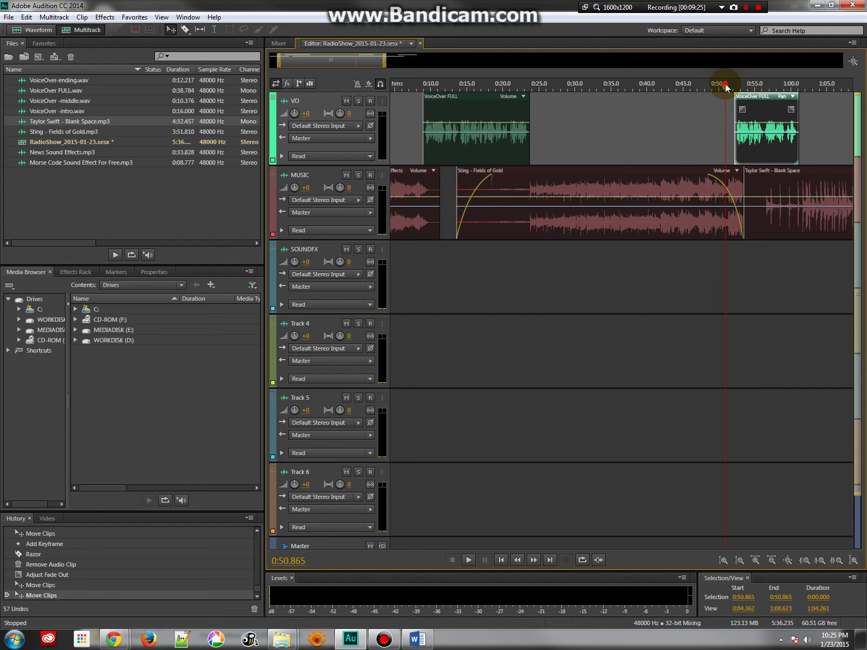
key(space)
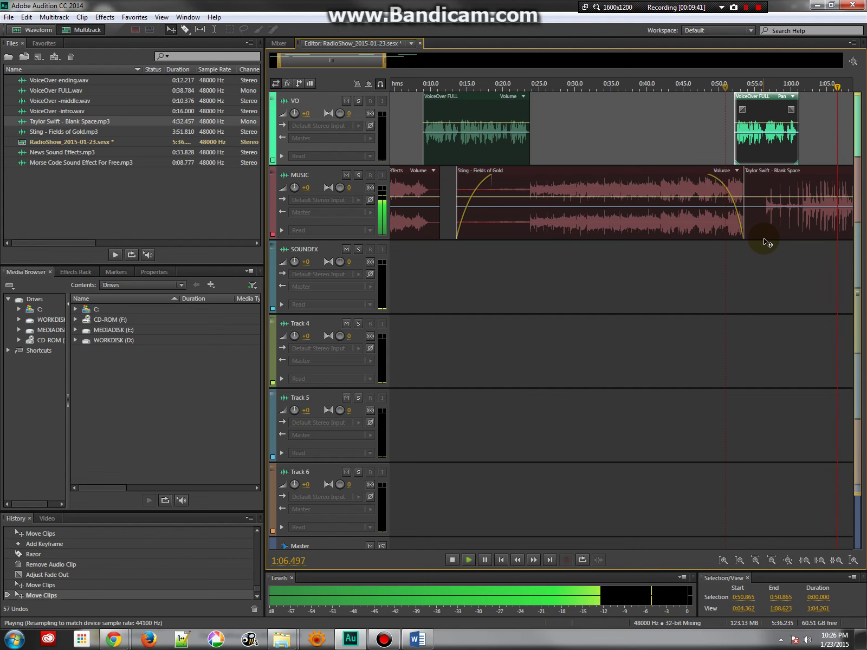
- Align the closing VoiceOver FULL clip to start at 1:17 and check it by playback
drag(839, 86, 682, 87)
click(403, 113)
key(space)
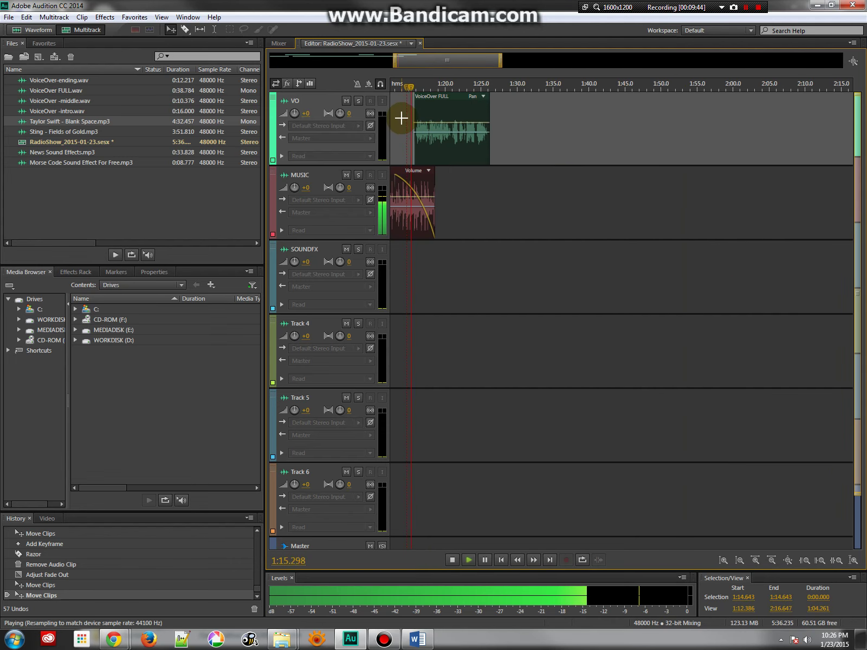
key(space)
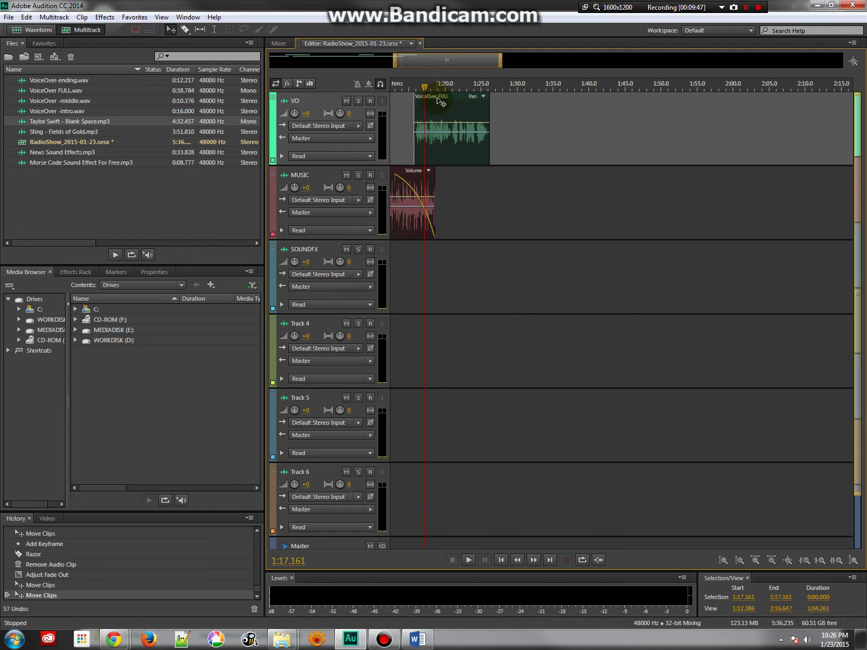
drag(433, 103, 445, 103)
key(space)
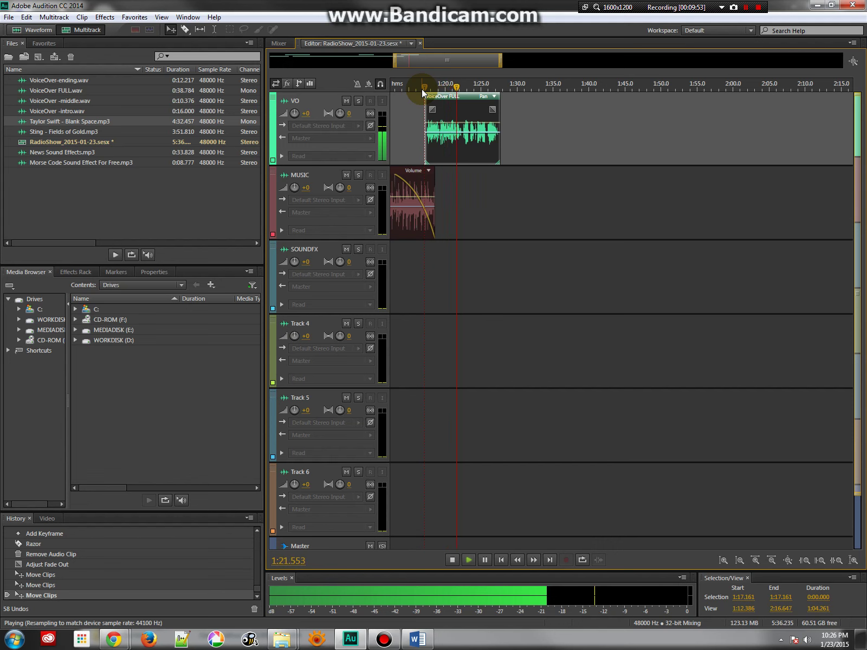
key(space)
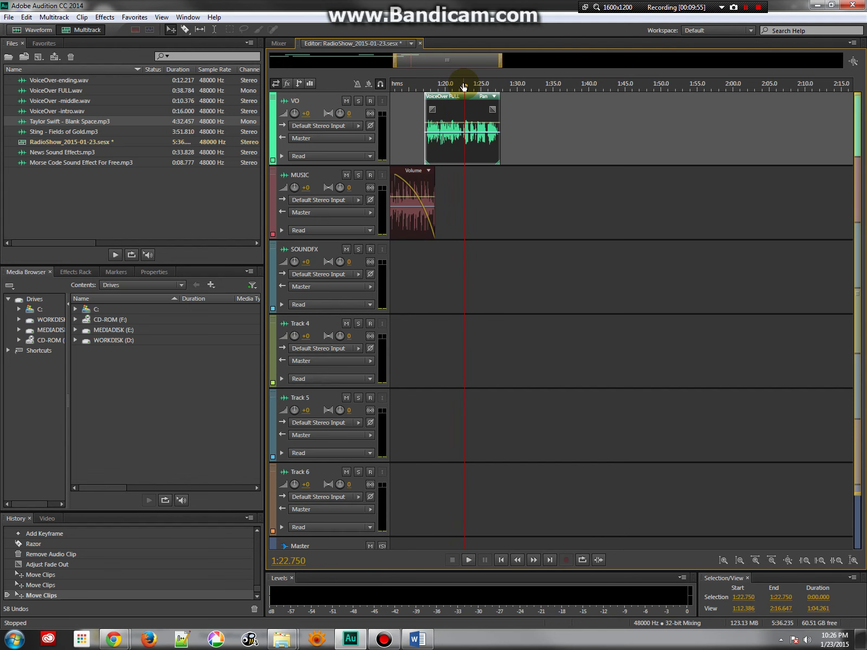